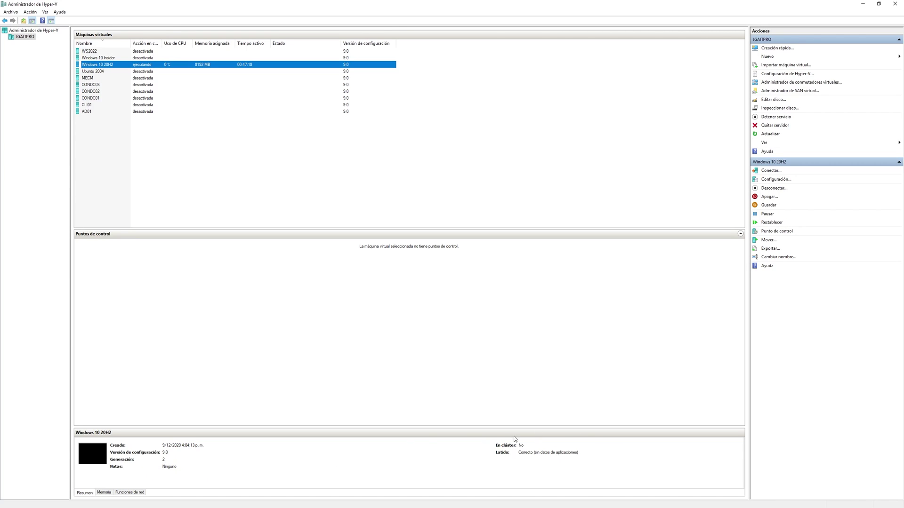
# Review the memory, networking and summary details of the Windows 10 20H2 virtual machine and clear its selection
pyautogui.click(104, 492)
pyautogui.click(136, 494)
pyautogui.click(85, 493)
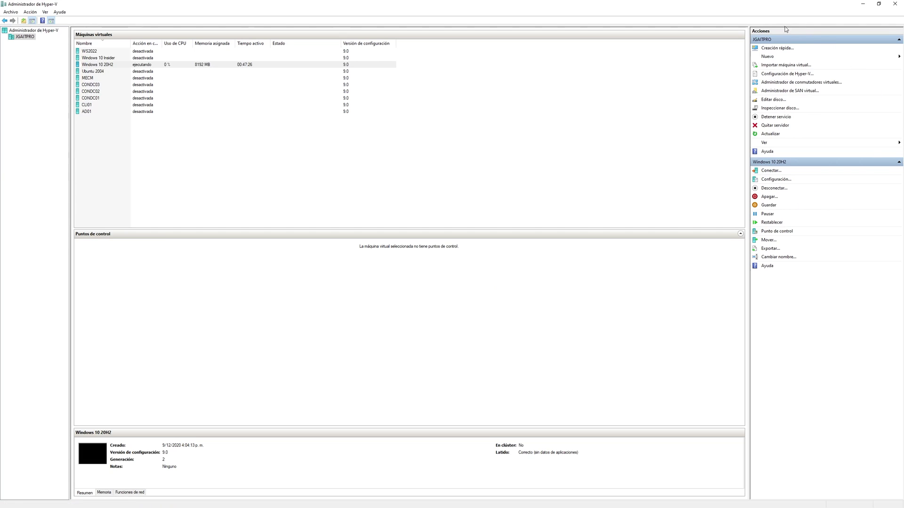
pyautogui.click(635, 167)
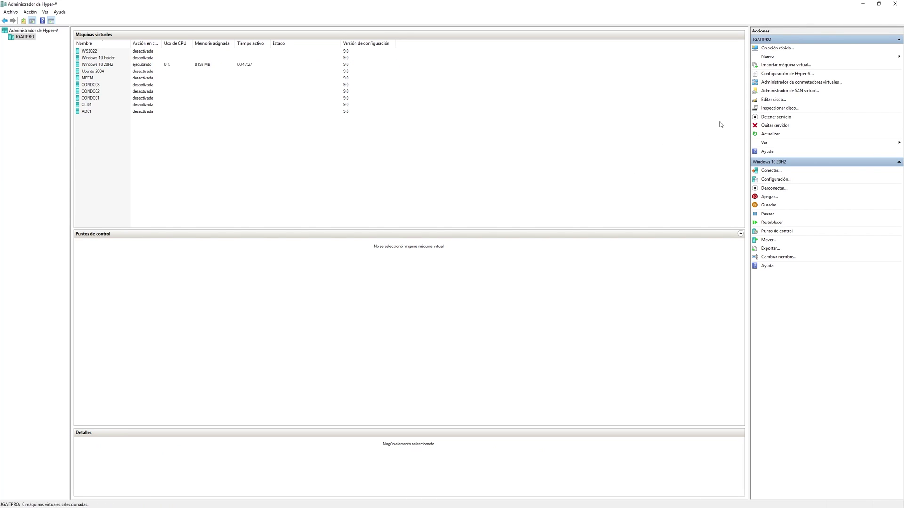
pyautogui.click(768, 57)
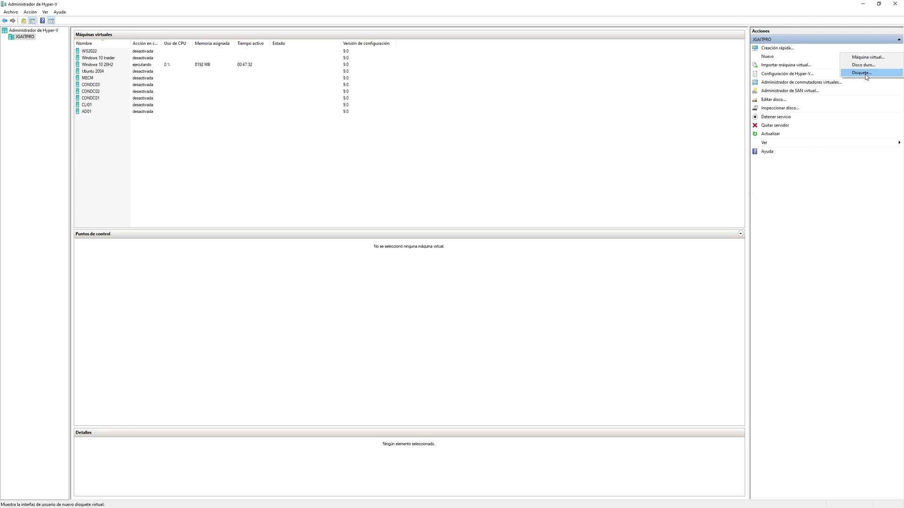
pyautogui.click(791, 238)
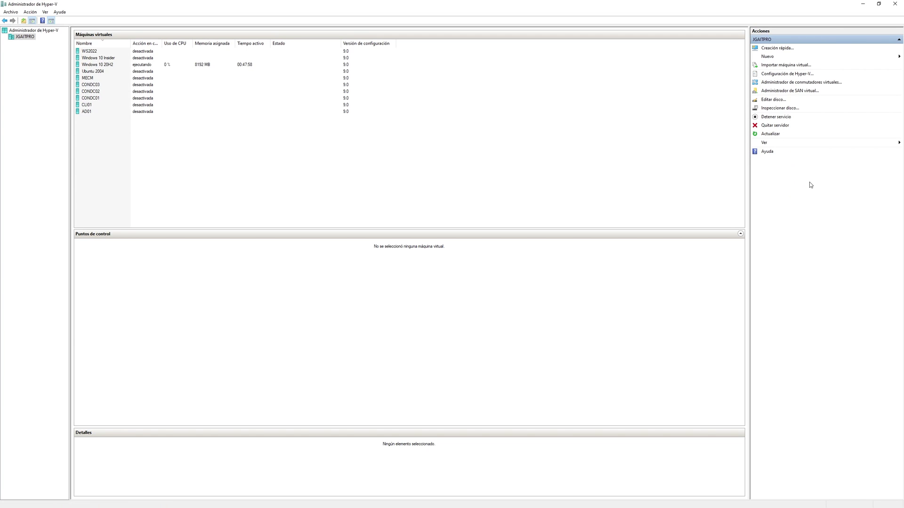
pyautogui.click(102, 65)
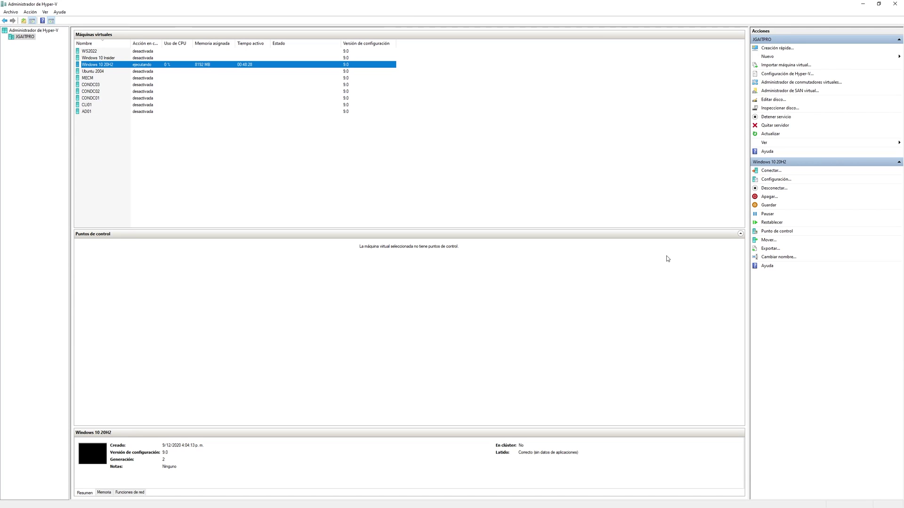
pyautogui.click(346, 173)
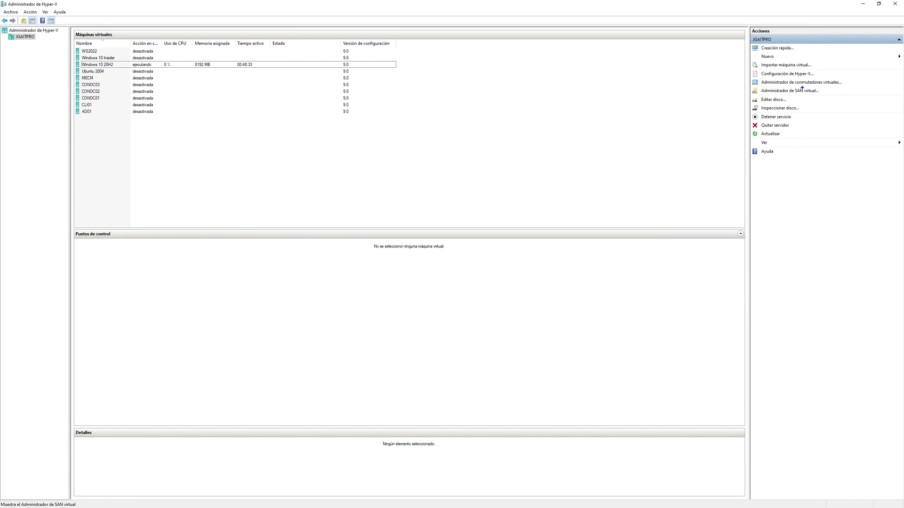
pyautogui.moveTo(849, 78)
pyautogui.mouseDown()
pyautogui.moveTo(744, 74)
pyautogui.moveTo(777, 89)
pyautogui.moveTo(843, 88)
pyautogui.moveTo(851, 79)
pyautogui.moveTo(815, 78)
pyautogui.mouseUp()
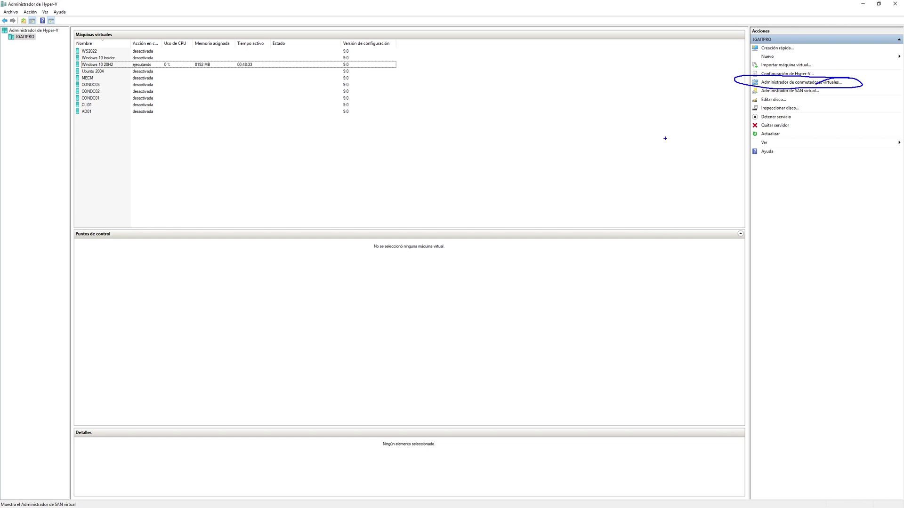
pyautogui.press('Escape')
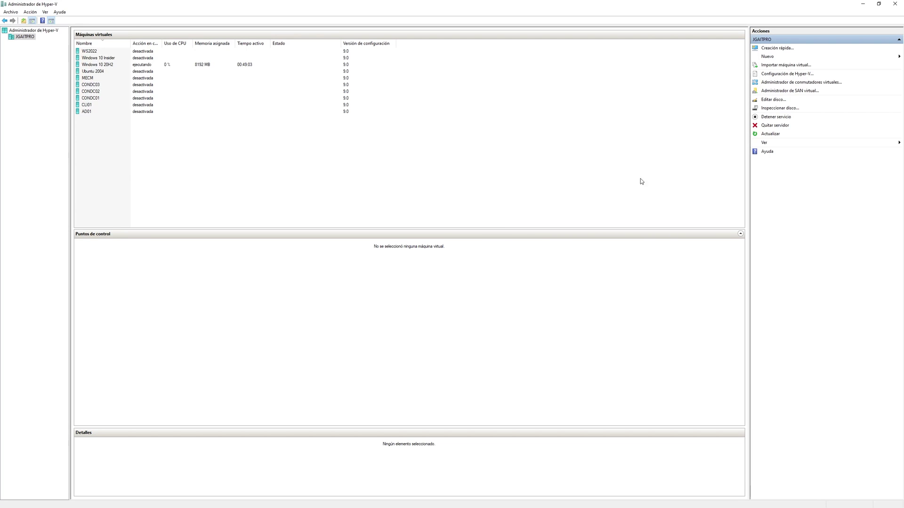
# Examine the private switch type and the properties of LANVM and Default Switch in the virtual switch manager
pyautogui.click(792, 83)
pyautogui.moveTo(521, 147); pyautogui.dragTo(469, 66)
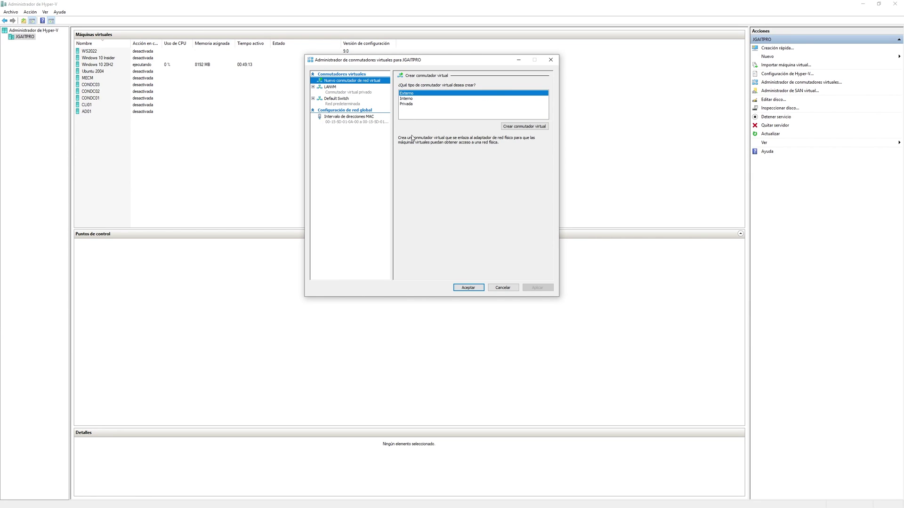
pyautogui.click(409, 104)
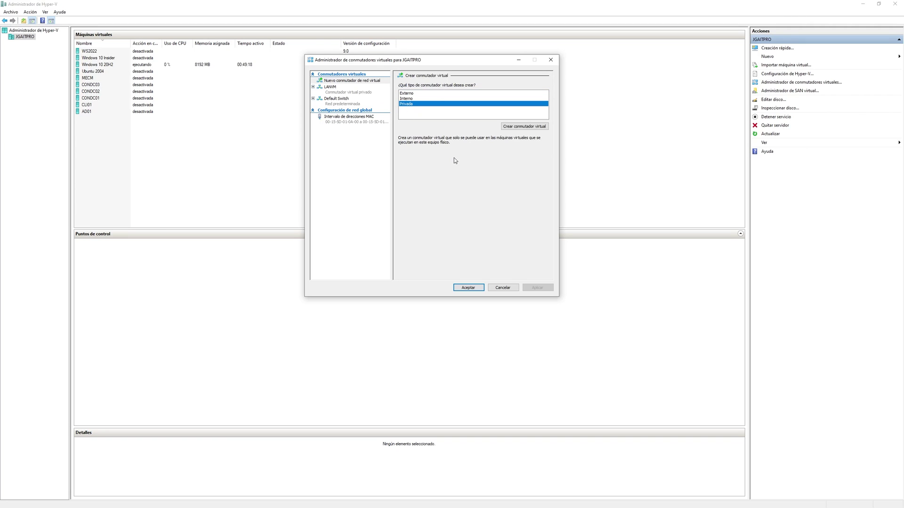
pyautogui.click(347, 90)
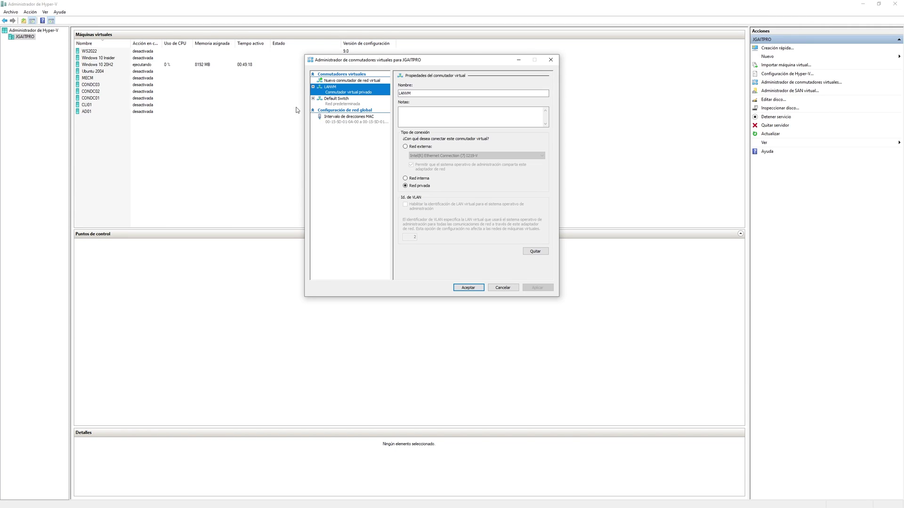
pyautogui.click(353, 102)
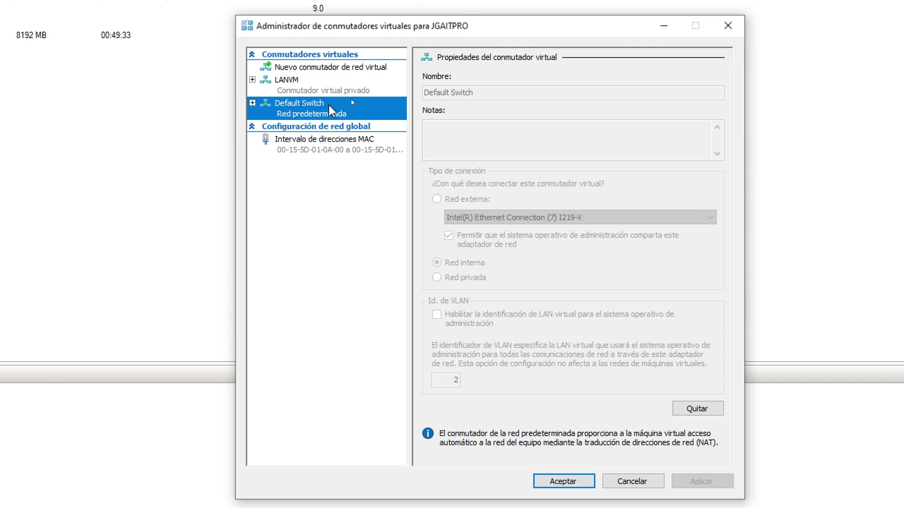
pyautogui.press('Escape')
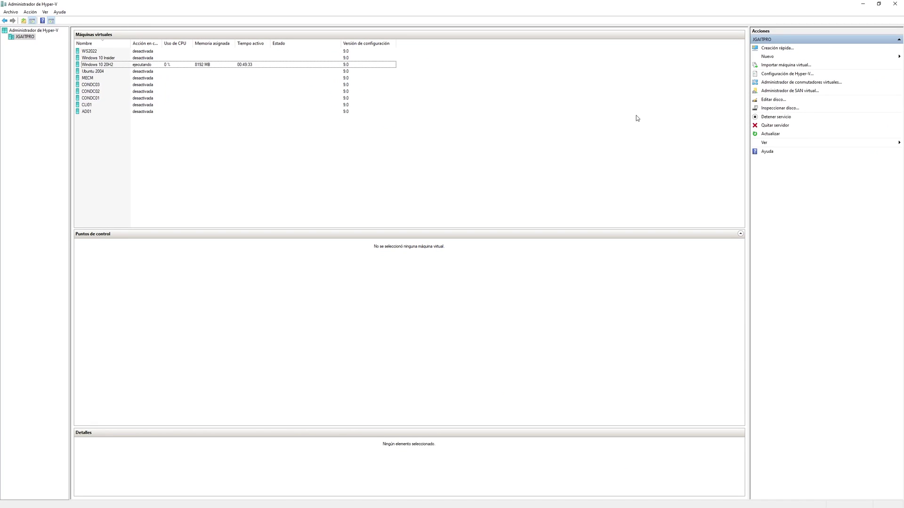
# Reopen the virtual switch manager for the Hyper-V host
pyautogui.click(794, 82)
pyautogui.moveTo(426, 141); pyautogui.dragTo(398, 108)
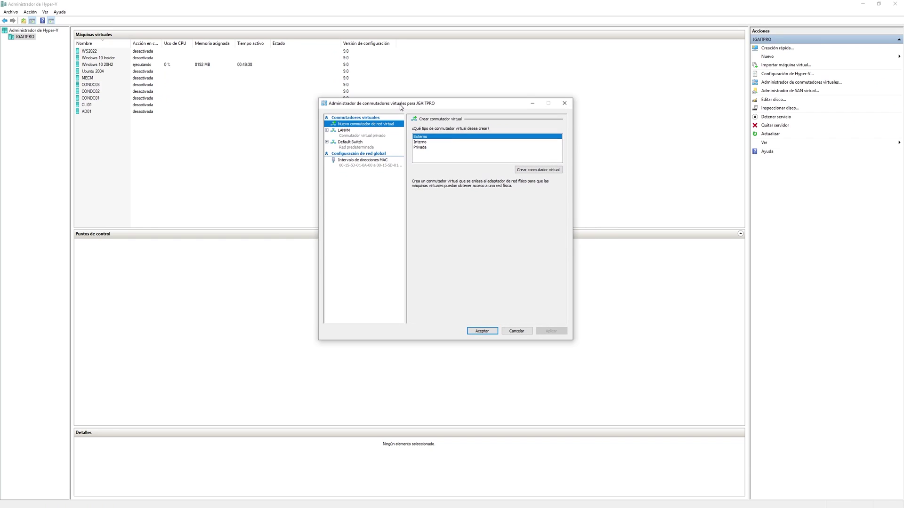
pyautogui.moveTo(263, 245); pyautogui.dragTo(280, 311)
pyautogui.moveTo(258, 243)
pyautogui.mouseDown()
pyautogui.moveTo(329, 284)
pyautogui.moveTo(343, 282)
pyautogui.mouseUp()
pyautogui.moveTo(319, 226); pyautogui.dragTo(329, 261)
pyautogui.press('Escape')
pyautogui.moveTo(259, 236)
pyautogui.mouseDown()
pyautogui.moveTo(306, 360)
pyautogui.moveTo(428, 312)
pyautogui.mouseUp()
pyautogui.moveTo(365, 221); pyautogui.dragTo(437, 315)
pyautogui.moveTo(423, 195); pyautogui.dragTo(477, 301)
pyautogui.moveTo(423, 191); pyautogui.dragTo(546, 284)
pyautogui.moveTo(504, 228); pyautogui.dragTo(469, 271)
pyautogui.moveTo(490, 144); pyautogui.dragTo(589, 252)
pyautogui.moveTo(472, 156); pyautogui.dragTo(519, 113)
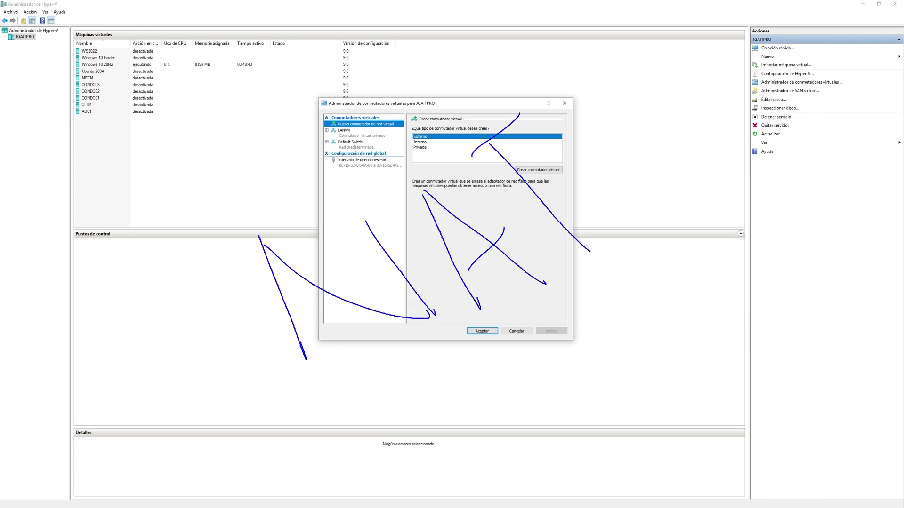
pyautogui.moveTo(211, 80)
pyautogui.mouseDown()
pyautogui.moveTo(230, 149)
pyautogui.moveTo(269, 80)
pyautogui.moveTo(215, 80)
pyautogui.moveTo(231, 120)
pyautogui.moveTo(245, 103)
pyautogui.moveTo(251, 135)
pyautogui.moveTo(270, 132)
pyautogui.moveTo(263, 120)
pyautogui.moveTo(242, 132)
pyautogui.moveTo(244, 123)
pyautogui.moveTo(159, 64)
pyautogui.mouseUp()
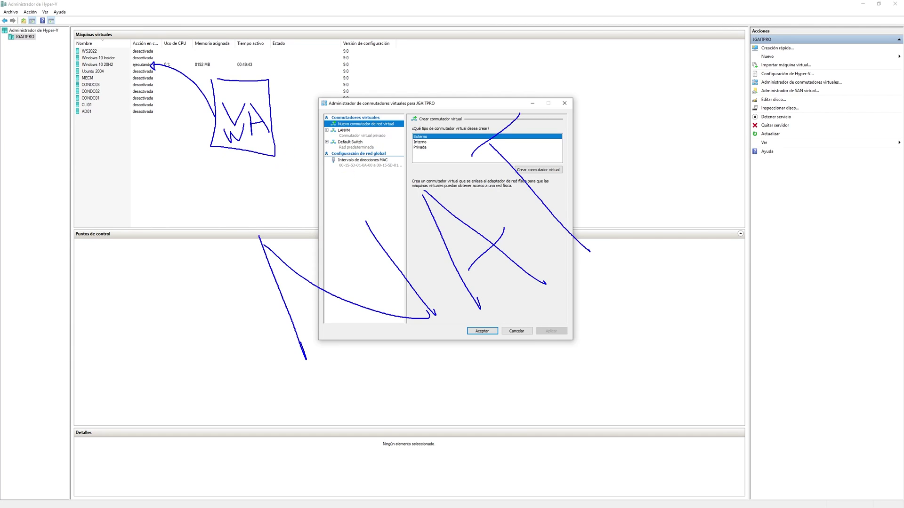
pyautogui.moveTo(367, 139)
pyautogui.mouseDown()
pyautogui.moveTo(356, 151)
pyautogui.moveTo(344, 137)
pyautogui.mouseUp()
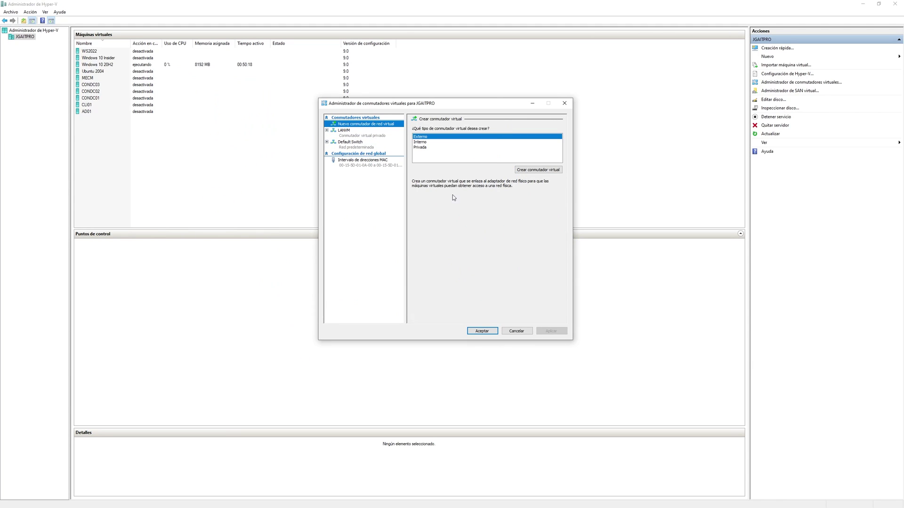
# Set up a private virtual switch named LAN and discard it without saving
pyautogui.click(355, 147)
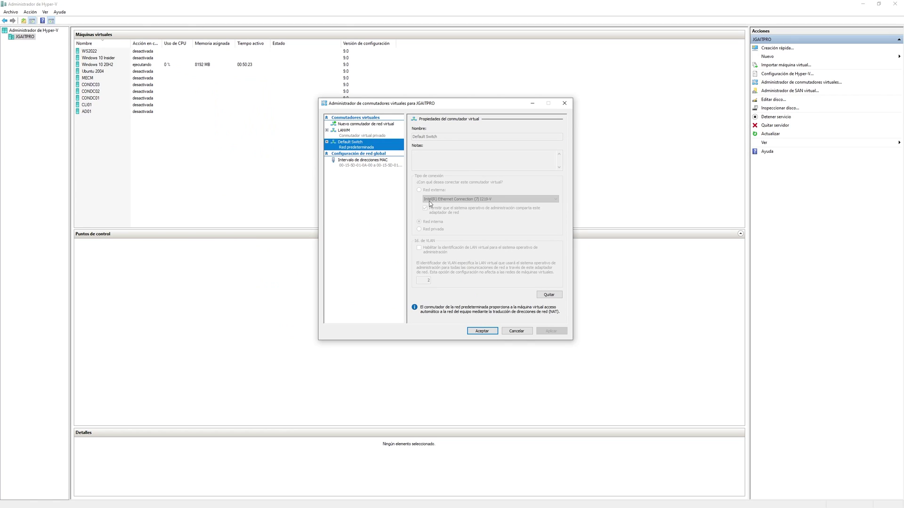
pyautogui.click(360, 125)
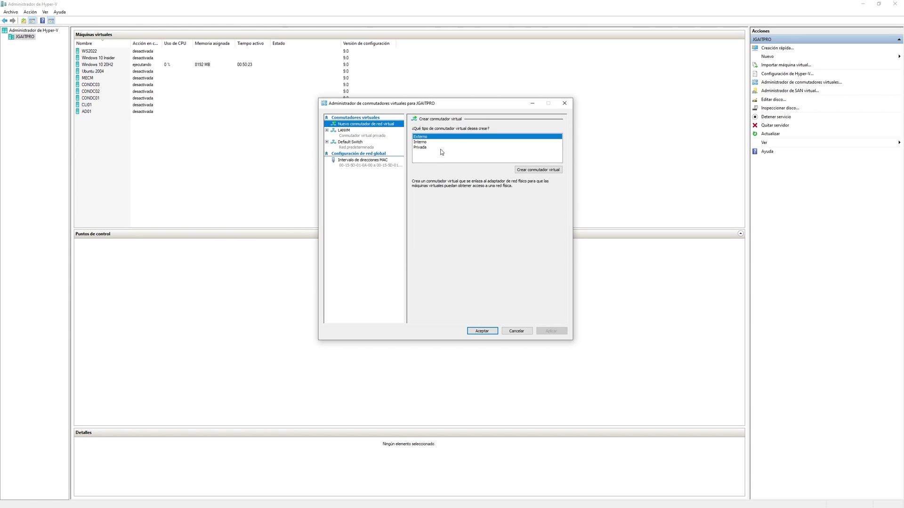
pyautogui.click(428, 148)
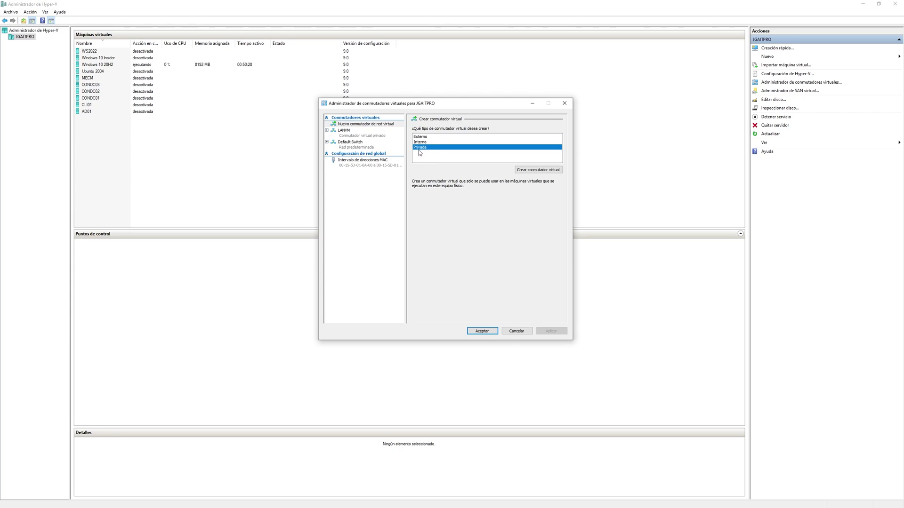
pyautogui.click(536, 171)
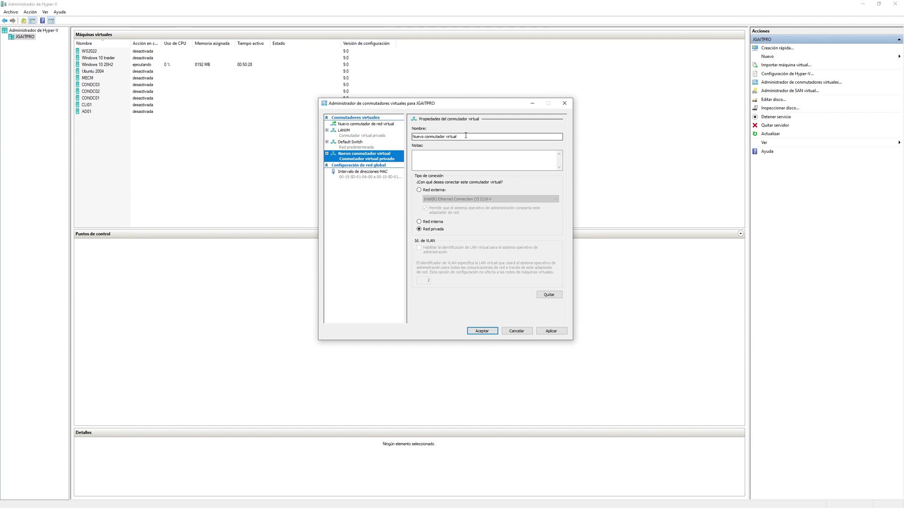
pyautogui.click(413, 138)
pyautogui.write('LAN')
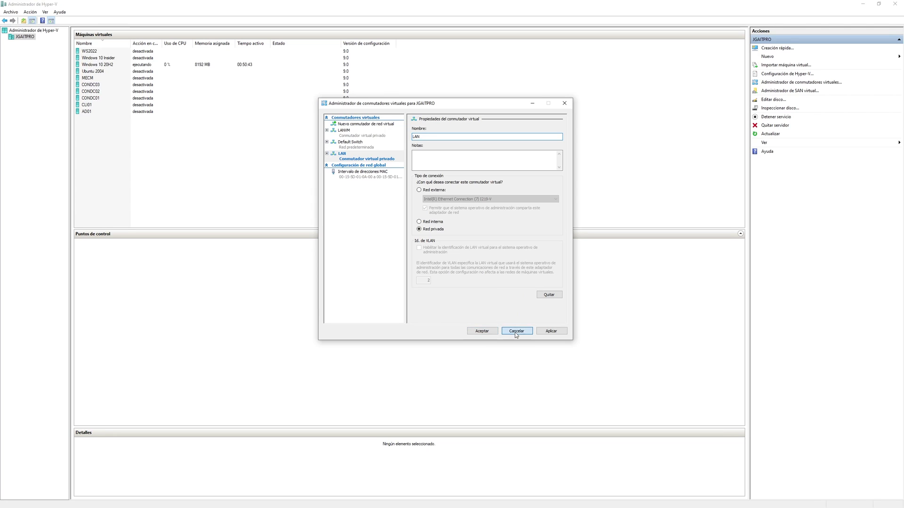
pyautogui.click(516, 331)
# Inspect the connection types of the existing LANVM and Default Switch virtual switches and close the virtual switch manager
pyautogui.click(800, 82)
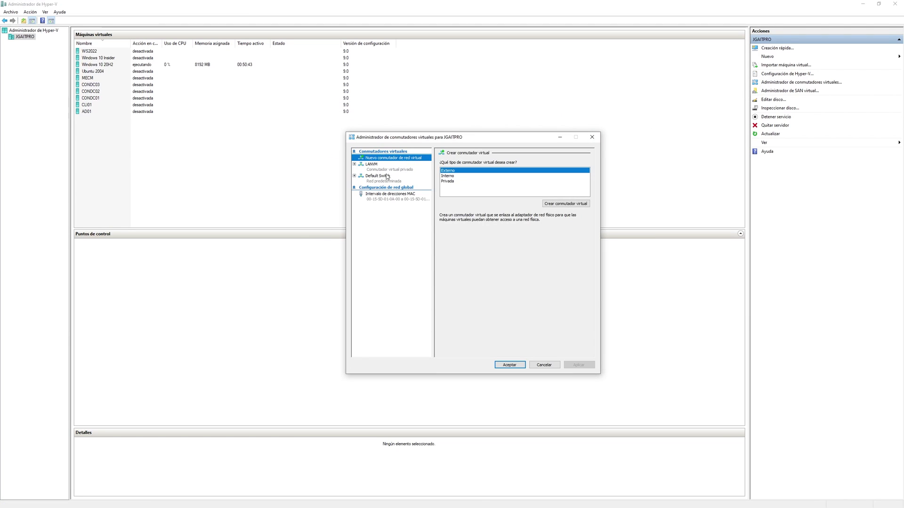
pyautogui.click(375, 165)
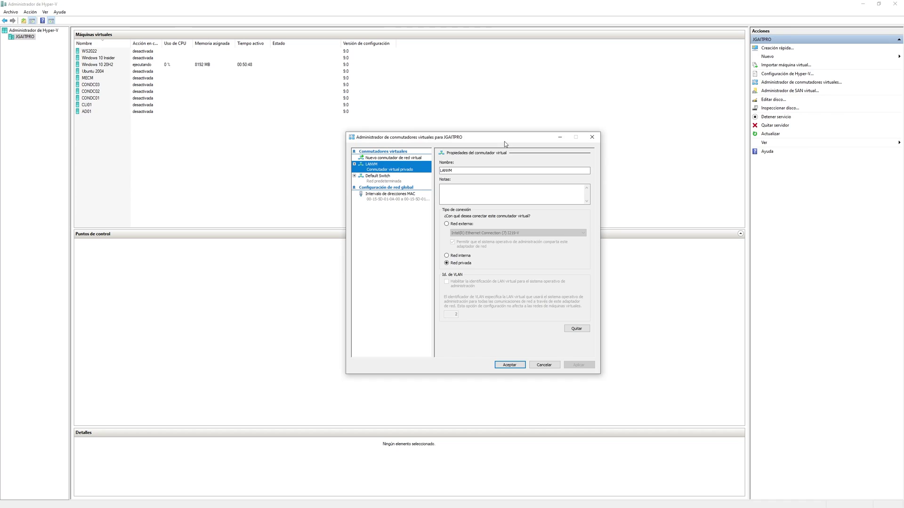
pyautogui.moveTo(504, 141); pyautogui.dragTo(475, 128)
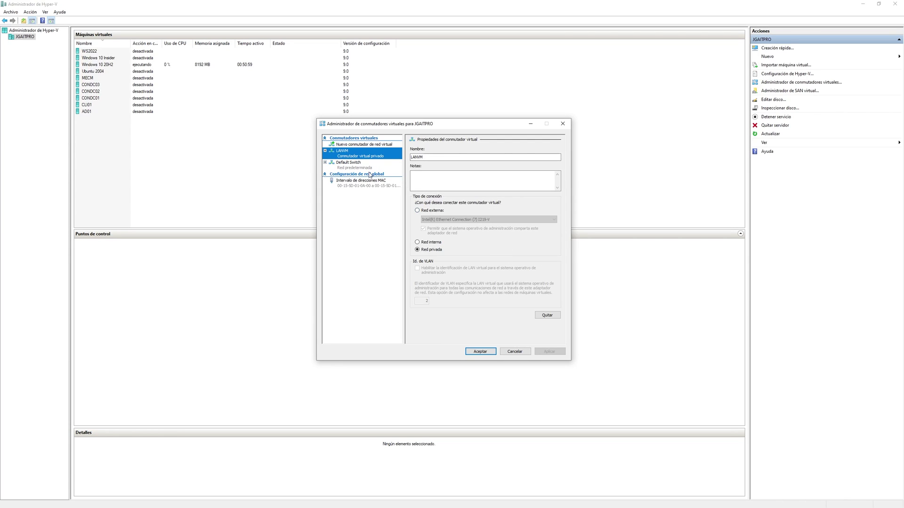
pyautogui.click(348, 169)
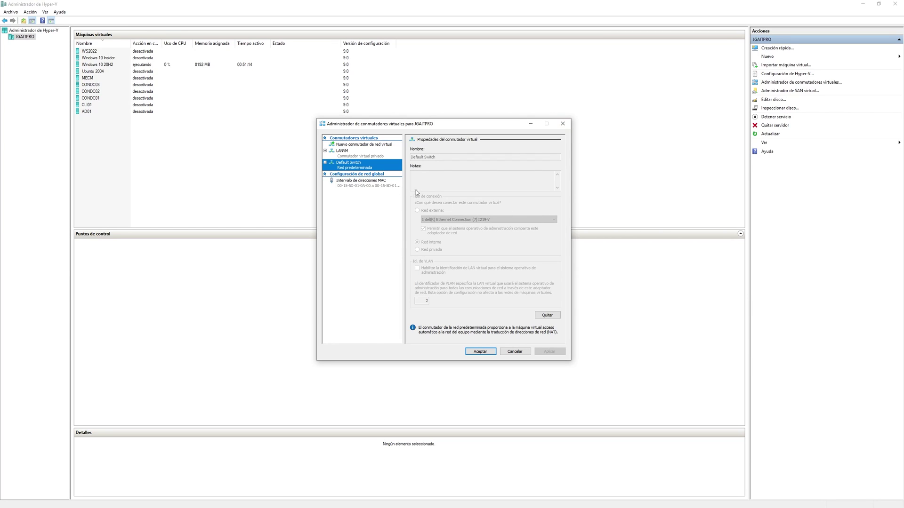
pyautogui.click(562, 125)
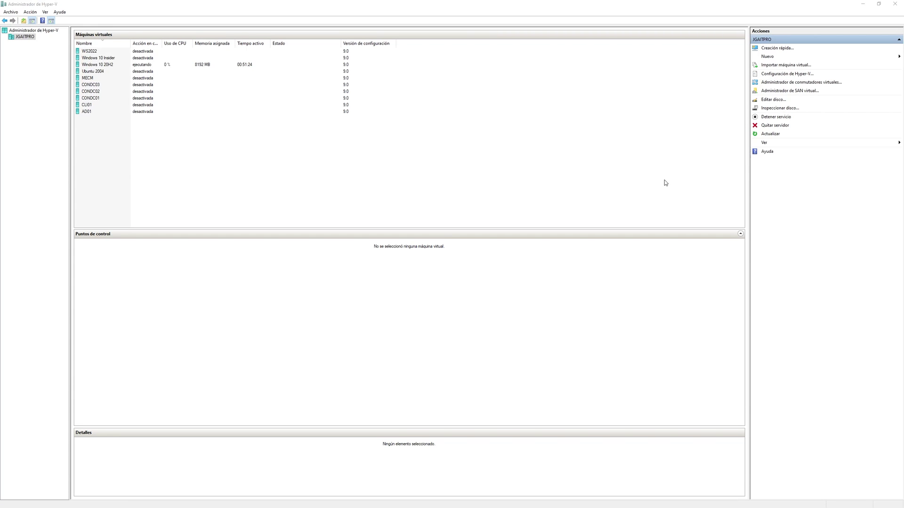
pyautogui.click(365, 176)
pyautogui.rightClick(390, 171)
pyautogui.click(328, 185)
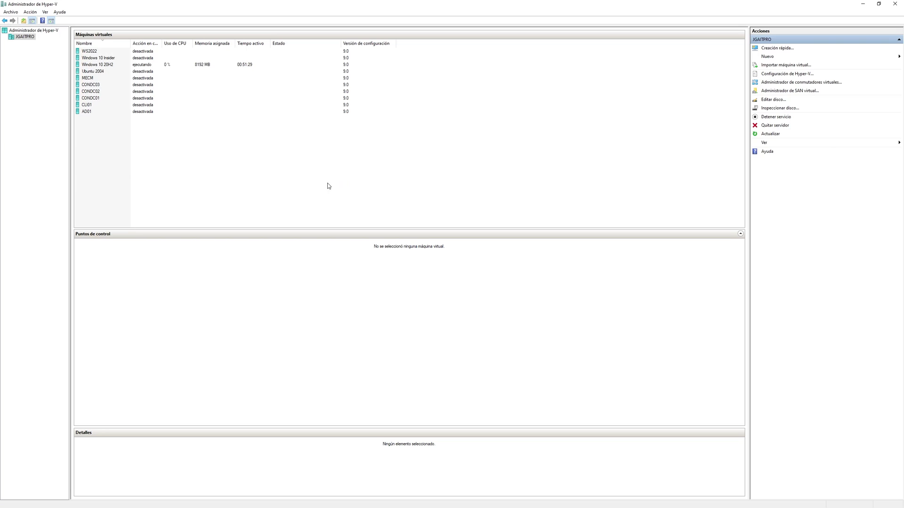
# Start creating a new virtual machine and name it LAB-01
pyautogui.click(768, 57)
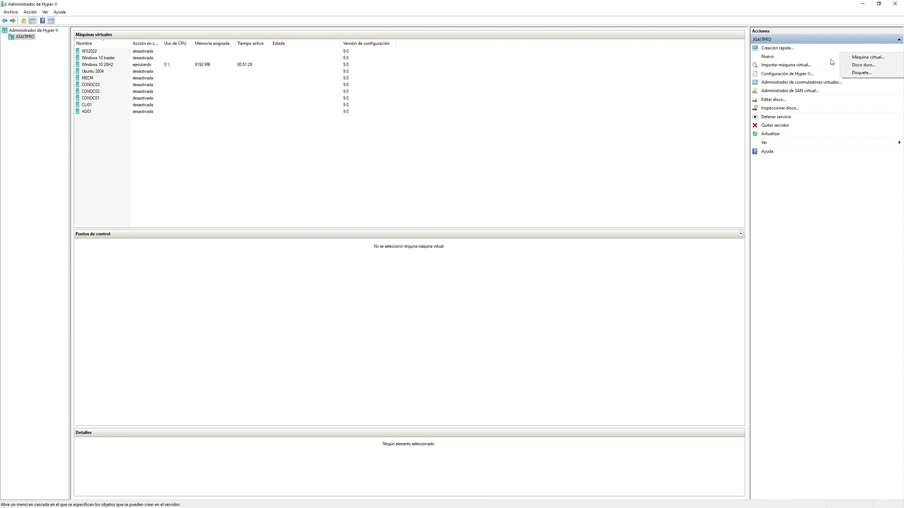
pyautogui.click(867, 57)
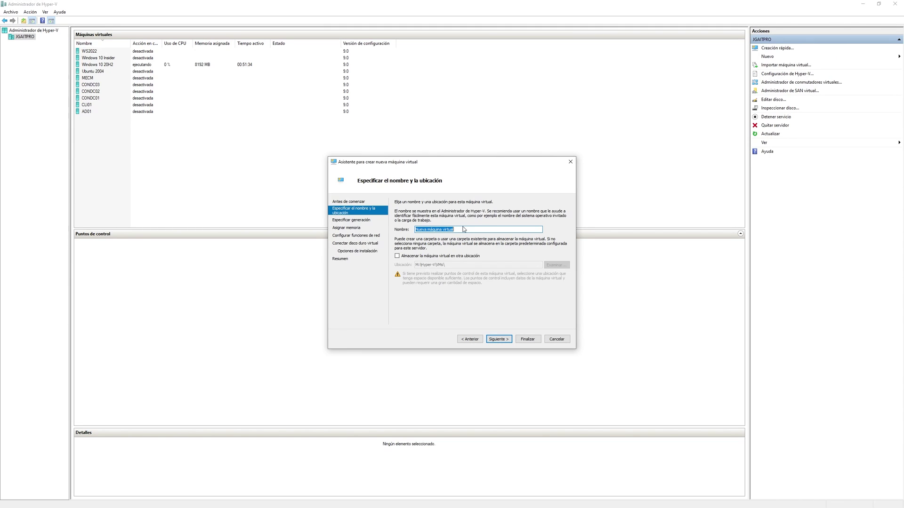
pyautogui.write('LAB-01')
# Enable storing the virtual machine in a different location and open the folder browser for it
pyautogui.click(430, 256)
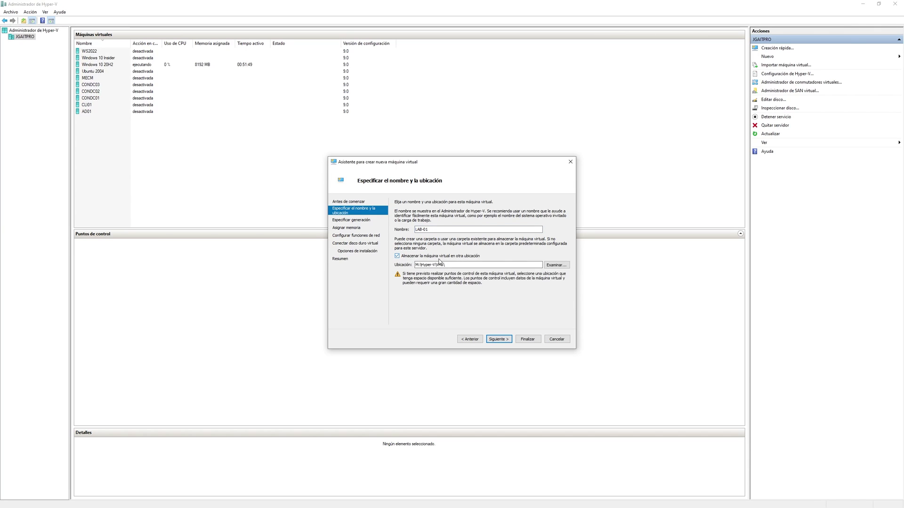
pyautogui.click(555, 265)
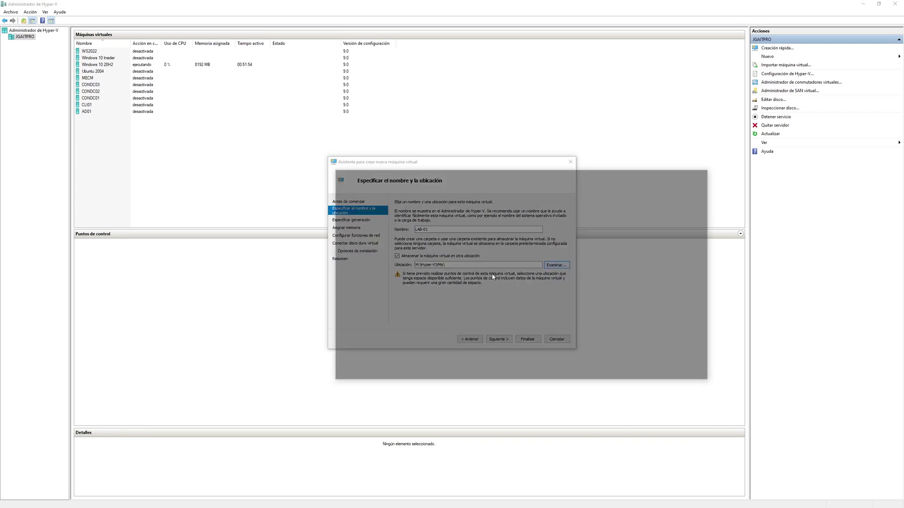
pyautogui.moveTo(528, 172); pyautogui.dragTo(497, 132)
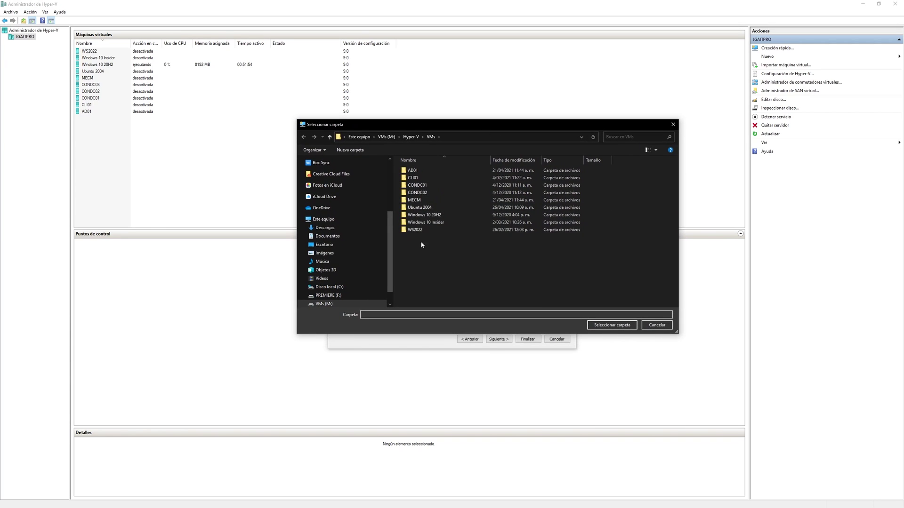
pyautogui.scroll(-1, 330, 263)
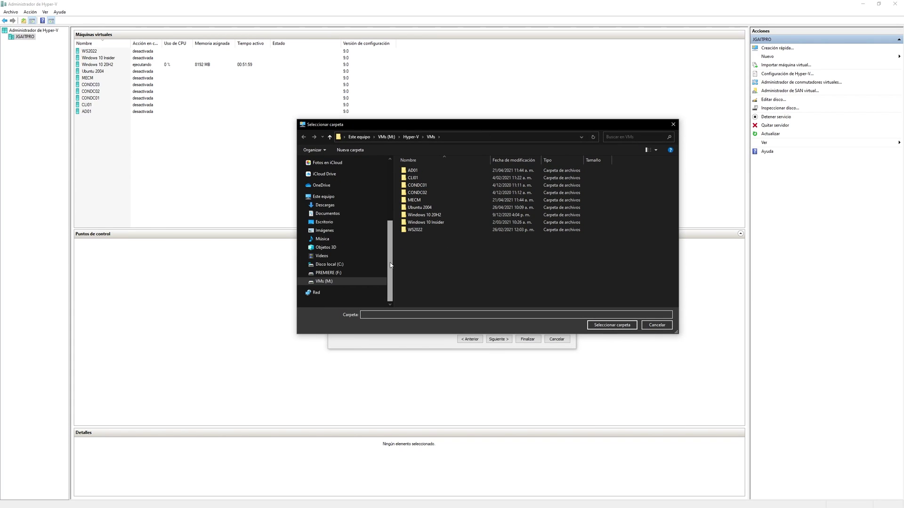
# Look through the C: drive and the Hyper-V\VHDX folder on the VMs (M:) drive, and cancel the folder selection
pyautogui.click(320, 281)
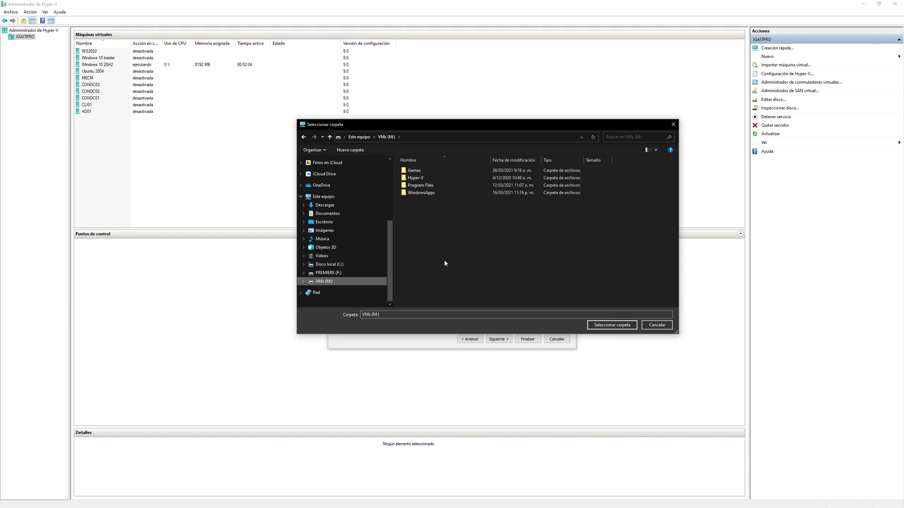
pyautogui.click(329, 264)
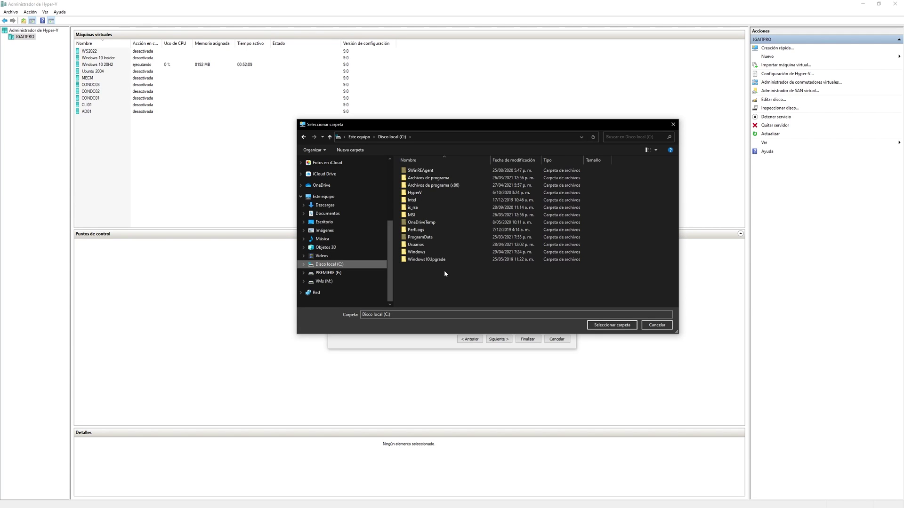
pyautogui.click(323, 281)
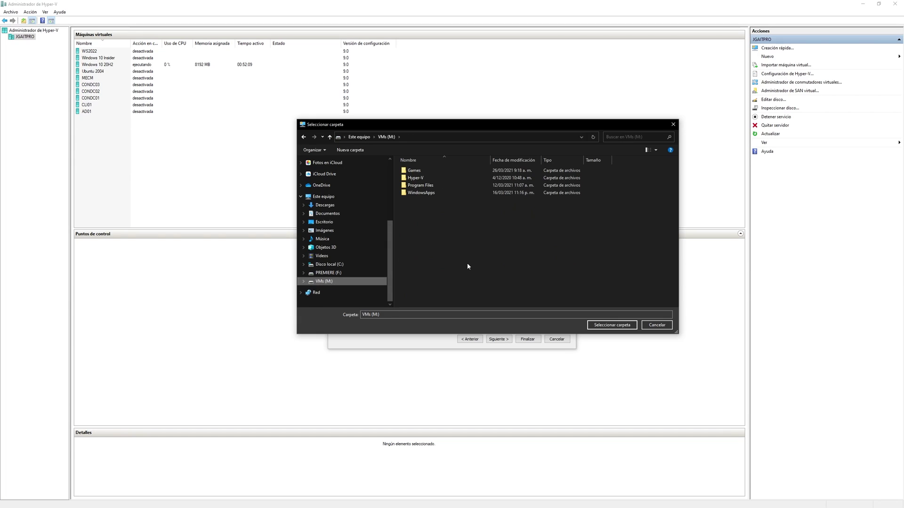
pyautogui.click(422, 178)
pyautogui.doubleClick(422, 178)
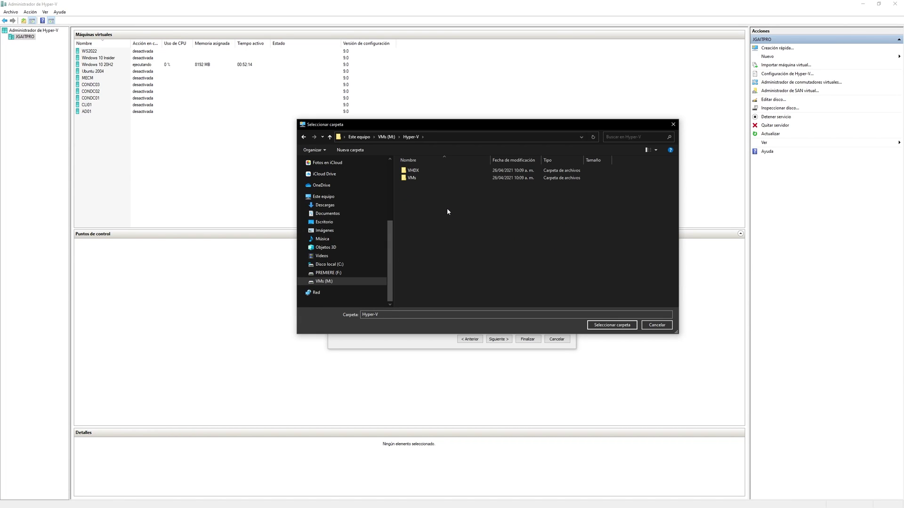
pyautogui.click(418, 173)
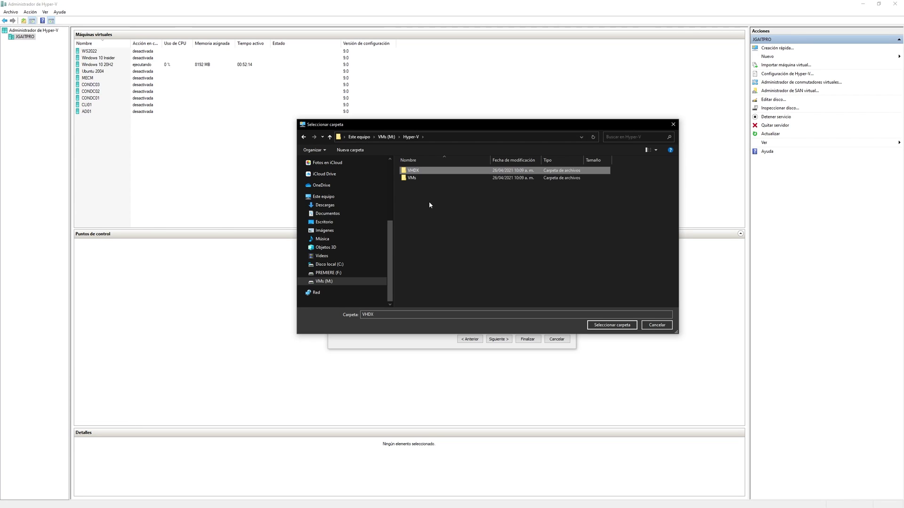
pyautogui.doubleClick(419, 174)
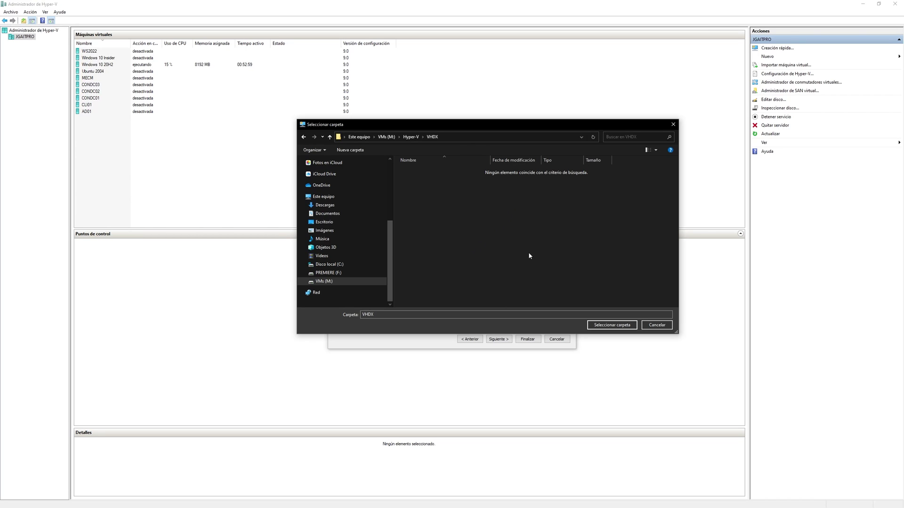
pyautogui.click(656, 325)
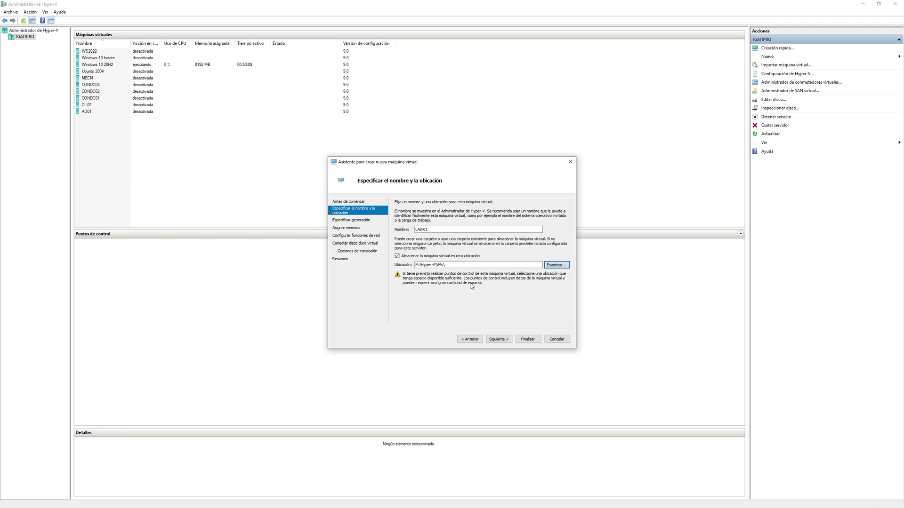
pyautogui.moveTo(241, 145)
pyautogui.mouseDown()
pyautogui.moveTo(265, 119)
pyautogui.moveTo(268, 166)
pyautogui.mouseUp()
pyautogui.moveTo(292, 138); pyautogui.dragTo(317, 137)
pyautogui.moveTo(379, 125)
pyautogui.mouseDown()
pyautogui.moveTo(385, 154)
pyautogui.moveTo(422, 157)
pyautogui.moveTo(422, 113)
pyautogui.moveTo(457, 114)
pyautogui.moveTo(471, 156)
pyautogui.mouseUp()
pyautogui.moveTo(262, 210)
pyautogui.mouseDown()
pyautogui.moveTo(285, 239)
pyautogui.moveTo(354, 218)
pyautogui.moveTo(404, 231)
pyautogui.moveTo(410, 200)
pyautogui.moveTo(440, 189)
pyautogui.moveTo(441, 216)
pyautogui.mouseUp()
pyautogui.moveTo(430, 212)
pyautogui.mouseDown()
pyautogui.moveTo(449, 202)
pyautogui.moveTo(450, 187)
pyautogui.mouseUp()
pyautogui.moveTo(451, 187)
pyautogui.mouseDown()
pyautogui.moveTo(465, 197)
pyautogui.moveTo(454, 217)
pyautogui.mouseUp()
pyautogui.moveTo(483, 175); pyautogui.dragTo(473, 197)
pyautogui.moveTo(474, 179); pyautogui.dragTo(492, 197)
pyautogui.moveTo(492, 167)
pyautogui.mouseDown()
pyautogui.moveTo(503, 210)
pyautogui.moveTo(435, 167)
pyautogui.mouseUp()
pyautogui.moveTo(402, 285)
pyautogui.mouseDown()
pyautogui.moveTo(437, 319)
pyautogui.moveTo(452, 294)
pyautogui.moveTo(477, 298)
pyautogui.mouseUp()
pyautogui.moveTo(478, 250); pyautogui.dragTo(496, 281)
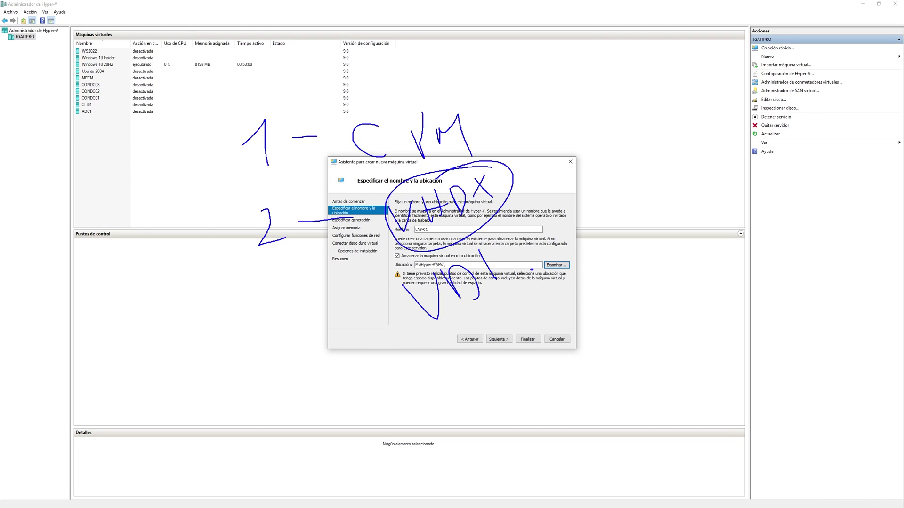
pyautogui.moveTo(441, 359)
pyautogui.mouseDown()
pyautogui.moveTo(467, 379)
pyautogui.moveTo(530, 325)
pyautogui.moveTo(543, 351)
pyautogui.mouseUp()
pyautogui.moveTo(541, 302)
pyautogui.mouseDown()
pyautogui.moveTo(562, 334)
pyautogui.moveTo(553, 303)
pyautogui.mouseUp()
pyautogui.moveTo(545, 319); pyautogui.dragTo(602, 332)
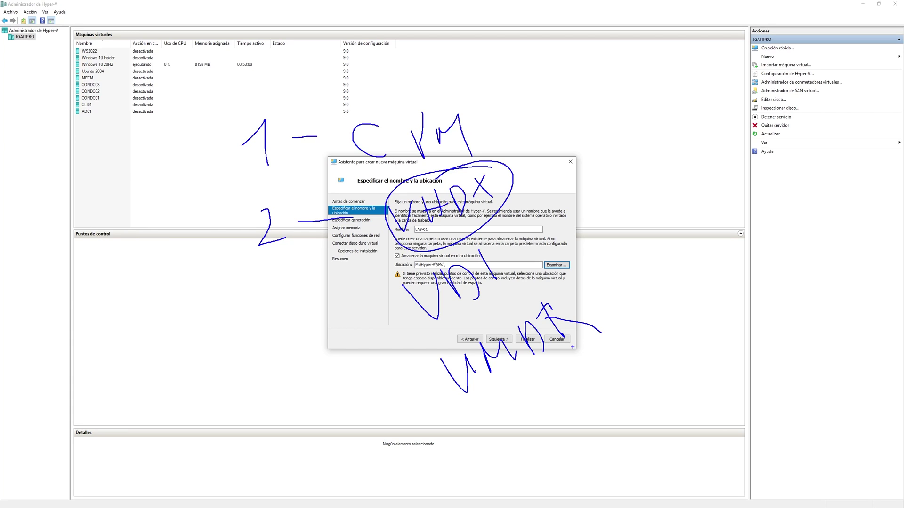
pyautogui.press('Escape')
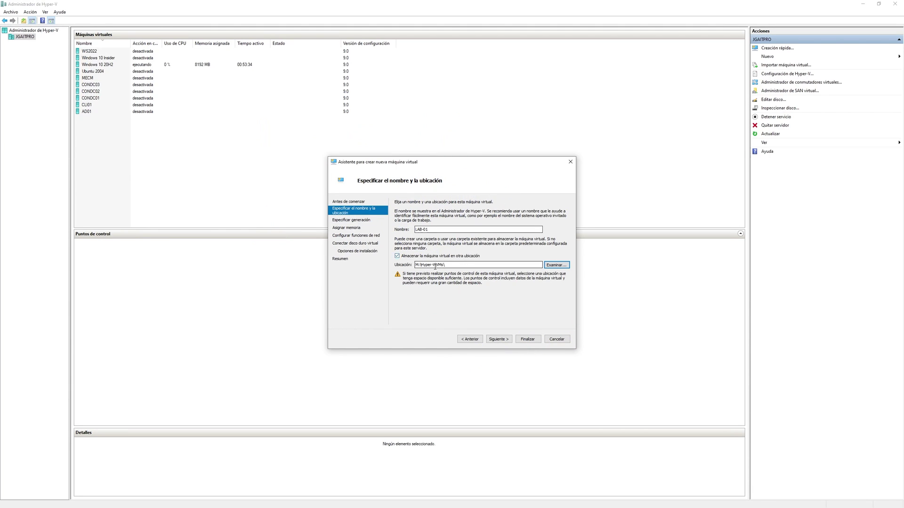
# Choose Generación 2 for the virtual machine and set its startup memory to 4096 MB
pyautogui.click(498, 339)
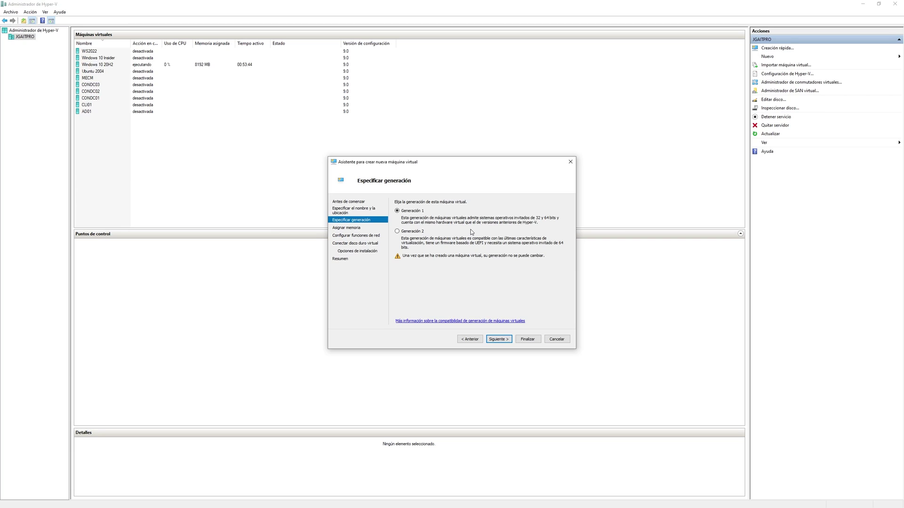
pyautogui.click(406, 232)
pyautogui.click(500, 339)
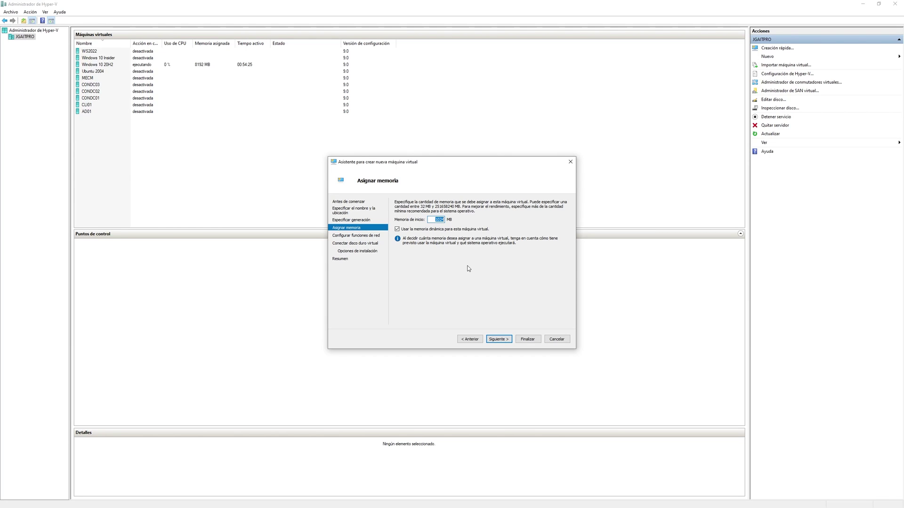
pyautogui.write('4096')
pyautogui.moveTo(396, 235); pyautogui.dragTo(503, 233)
pyautogui.moveTo(379, 100)
pyautogui.mouseDown()
pyautogui.moveTo(417, 120)
pyautogui.moveTo(434, 152)
pyautogui.mouseUp()
pyautogui.moveTo(447, 86); pyautogui.dragTo(471, 113)
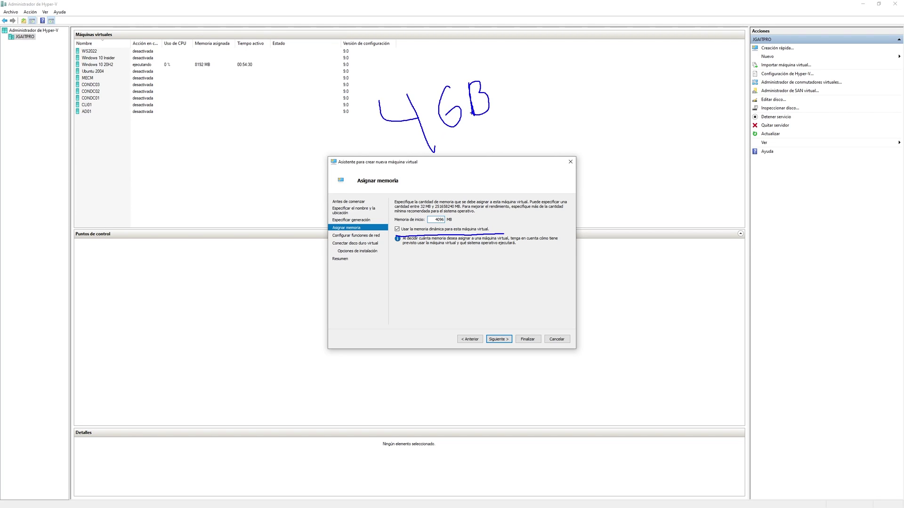
pyautogui.moveTo(532, 85)
pyautogui.mouseDown()
pyautogui.moveTo(596, 70)
pyautogui.moveTo(598, 61)
pyautogui.moveTo(623, 73)
pyautogui.mouseUp()
pyautogui.moveTo(641, 24)
pyautogui.mouseDown()
pyautogui.moveTo(655, 60)
pyautogui.moveTo(648, 56)
pyautogui.mouseUp()
pyautogui.moveTo(668, 58)
pyautogui.mouseDown()
pyautogui.moveTo(666, 38)
pyautogui.moveTo(677, 43)
pyautogui.moveTo(674, 60)
pyautogui.mouseUp()
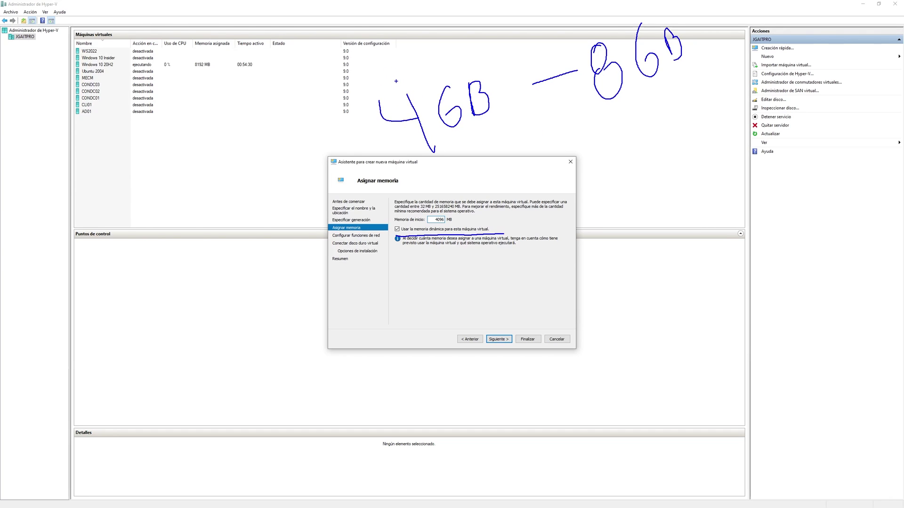
pyautogui.moveTo(404, 77)
pyautogui.mouseDown()
pyautogui.moveTo(371, 149)
pyautogui.moveTo(407, 87)
pyautogui.moveTo(366, 87)
pyautogui.mouseUp()
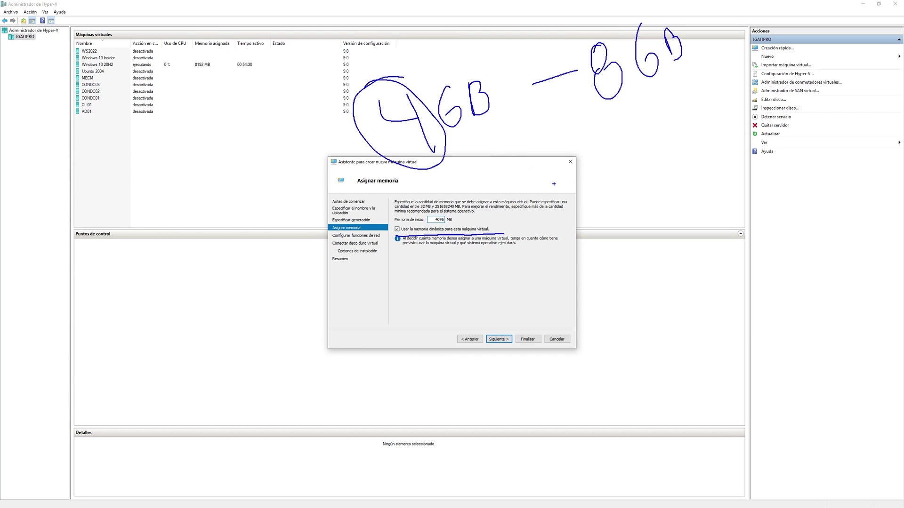
pyautogui.moveTo(502, 182)
pyautogui.mouseDown()
pyautogui.moveTo(535, 167)
pyautogui.moveTo(559, 187)
pyautogui.mouseUp()
pyautogui.moveTo(550, 156); pyautogui.dragTo(552, 194)
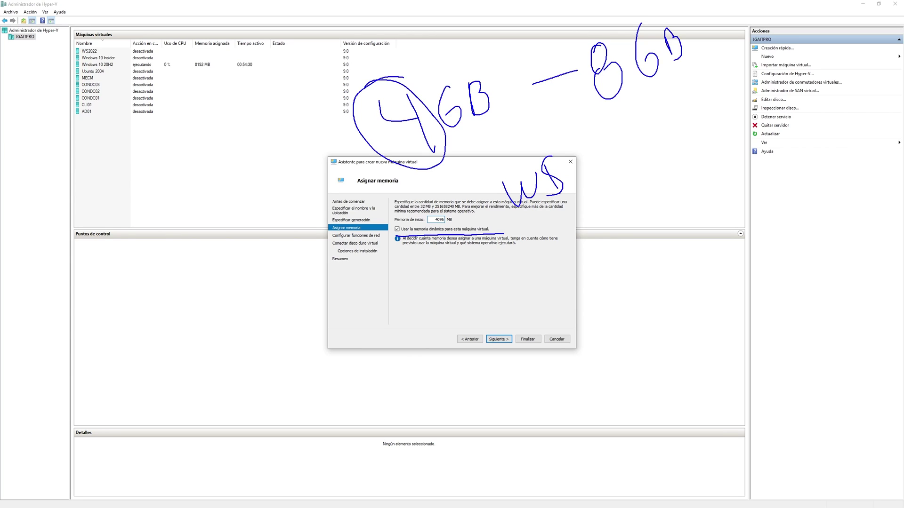
pyautogui.moveTo(600, 152); pyautogui.dragTo(610, 174)
pyautogui.moveTo(626, 138); pyautogui.dragTo(618, 149)
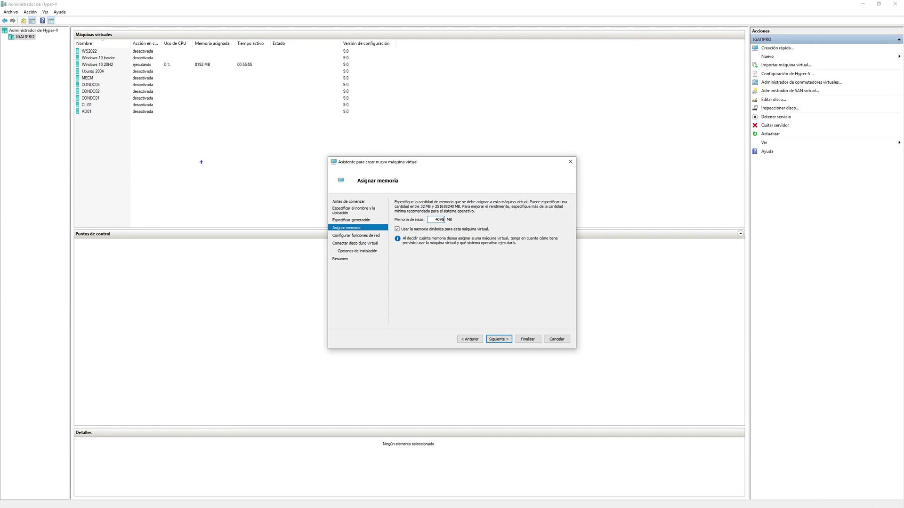
pyautogui.press('Escape')
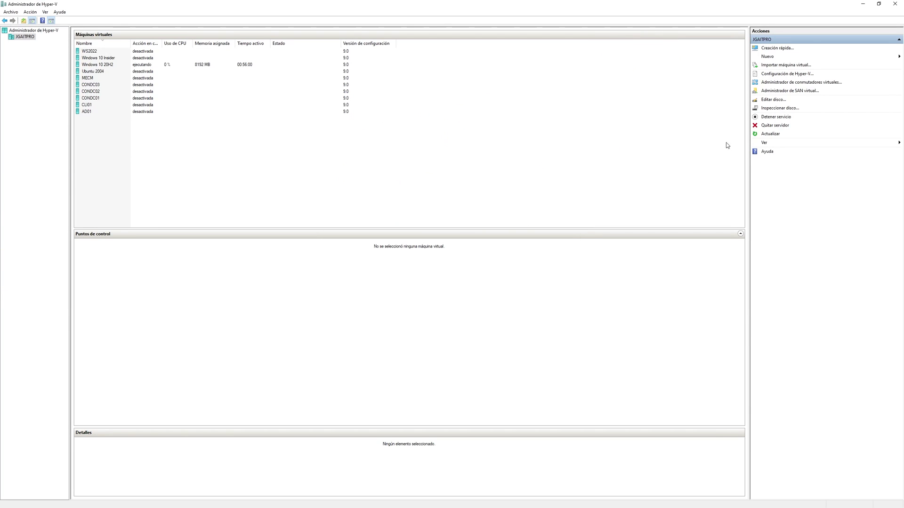
pyautogui.click(782, 49)
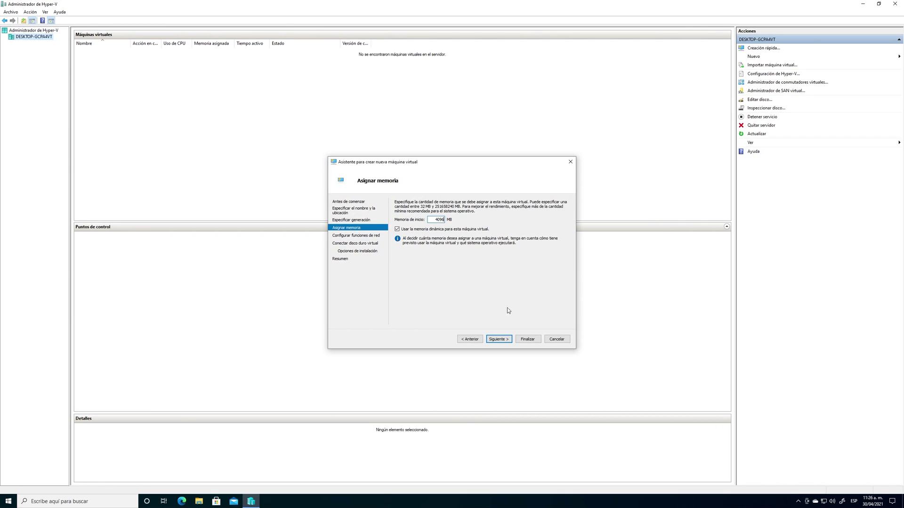
pyautogui.moveTo(476, 165); pyautogui.dragTo(429, 143)
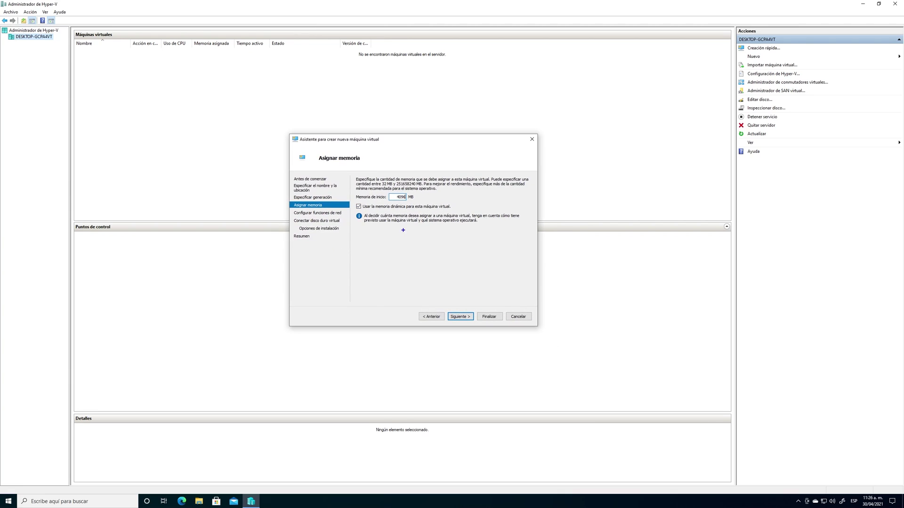
pyautogui.moveTo(341, 56)
pyautogui.mouseDown()
pyautogui.moveTo(359, 46)
pyautogui.moveTo(376, 71)
pyautogui.moveTo(403, 69)
pyautogui.moveTo(440, 114)
pyautogui.mouseUp()
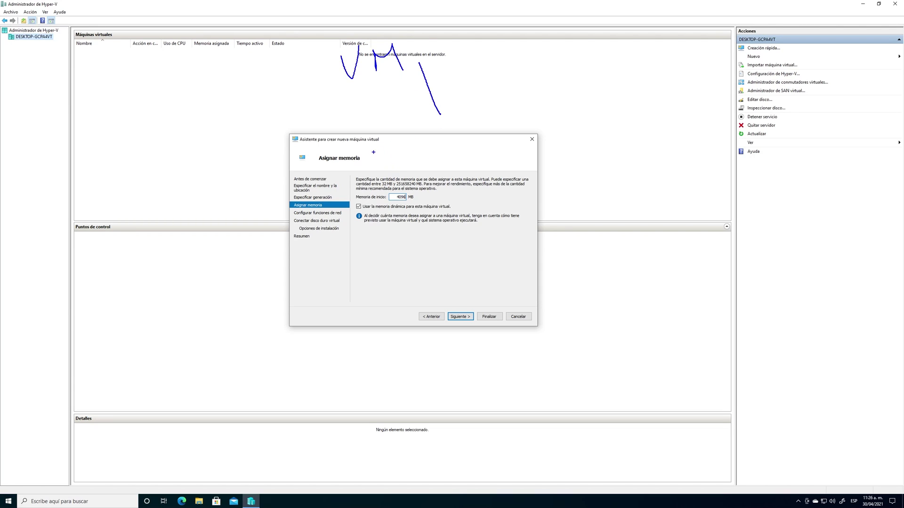
pyautogui.moveTo(375, 141); pyautogui.dragTo(397, 169)
pyautogui.moveTo(389, 123)
pyautogui.mouseDown()
pyautogui.moveTo(406, 151)
pyautogui.moveTo(429, 115)
pyautogui.mouseUp()
pyautogui.moveTo(401, 17)
pyautogui.mouseDown()
pyautogui.moveTo(408, 34)
pyautogui.moveTo(427, 22)
pyautogui.moveTo(461, 28)
pyautogui.moveTo(467, 120)
pyautogui.moveTo(459, 129)
pyautogui.moveTo(500, 113)
pyautogui.mouseUp()
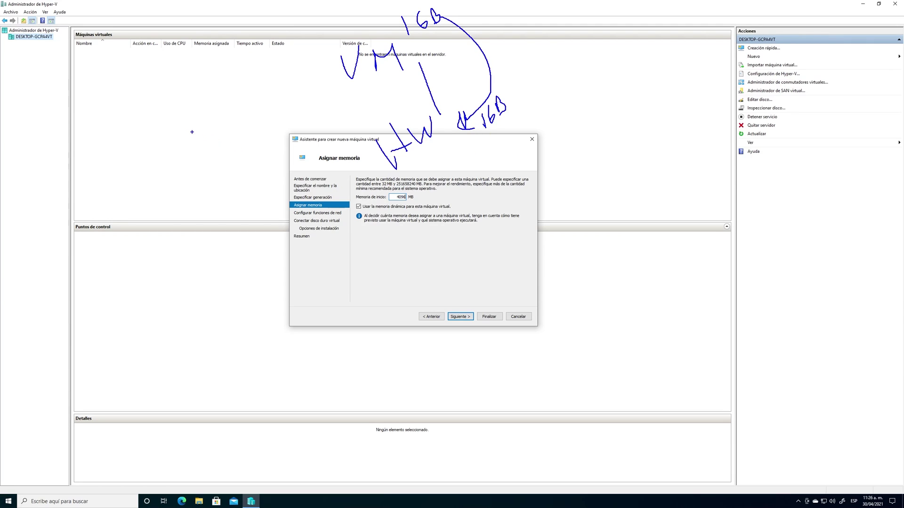
pyautogui.moveTo(165, 93)
pyautogui.mouseDown()
pyautogui.moveTo(180, 85)
pyautogui.moveTo(192, 98)
pyautogui.moveTo(199, 85)
pyautogui.moveTo(211, 101)
pyautogui.moveTo(230, 100)
pyautogui.mouseUp()
pyautogui.moveTo(235, 67); pyautogui.dragTo(239, 90)
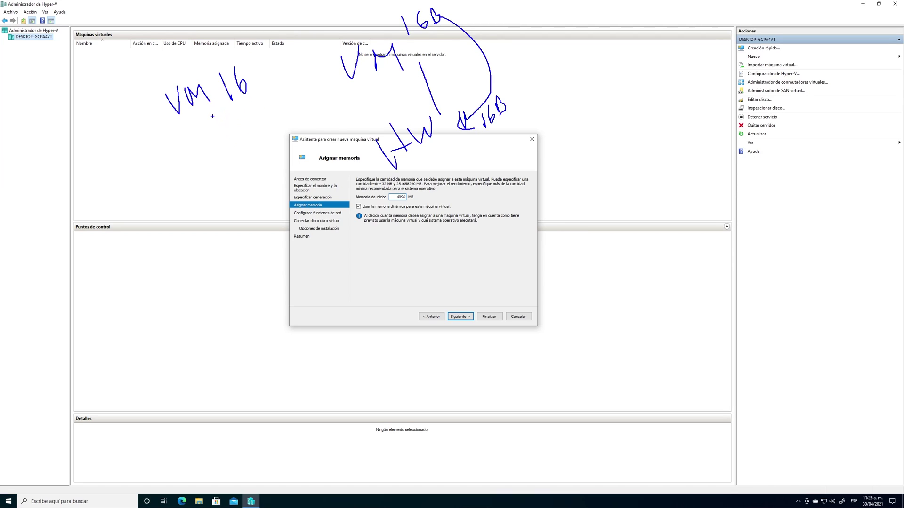
pyautogui.moveTo(211, 114)
pyautogui.mouseDown()
pyautogui.moveTo(244, 179)
pyautogui.moveTo(208, 225)
pyautogui.moveTo(242, 182)
pyautogui.moveTo(260, 189)
pyautogui.mouseUp()
pyautogui.moveTo(272, 158)
pyautogui.mouseDown()
pyautogui.moveTo(267, 175)
pyautogui.moveTo(276, 168)
pyautogui.mouseUp()
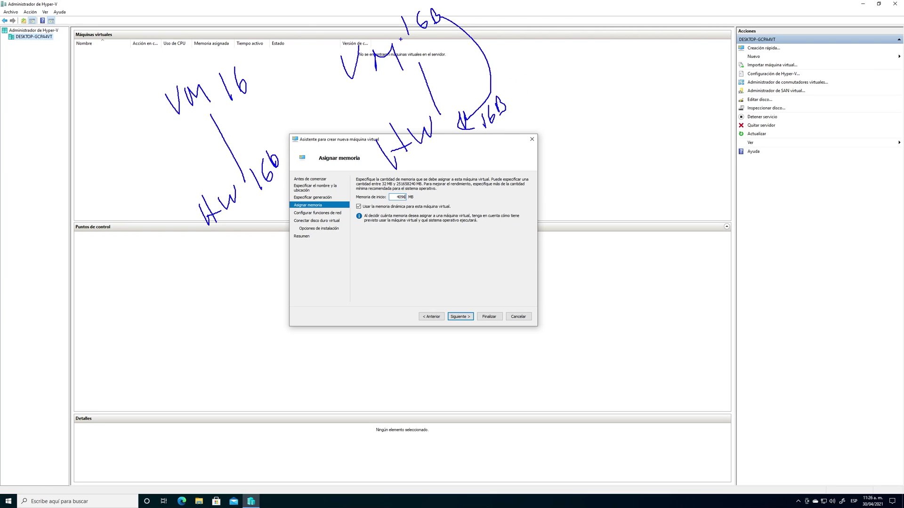
pyautogui.moveTo(385, 18)
pyautogui.mouseDown()
pyautogui.moveTo(396, 31)
pyautogui.moveTo(410, 26)
pyautogui.moveTo(405, 39)
pyautogui.mouseUp()
pyautogui.moveTo(403, 191)
pyautogui.mouseDown()
pyautogui.moveTo(420, 211)
pyautogui.moveTo(414, 188)
pyautogui.mouseUp()
pyautogui.moveTo(435, 110)
pyautogui.mouseDown()
pyautogui.moveTo(400, 181)
pyautogui.moveTo(390, 121)
pyautogui.mouseUp()
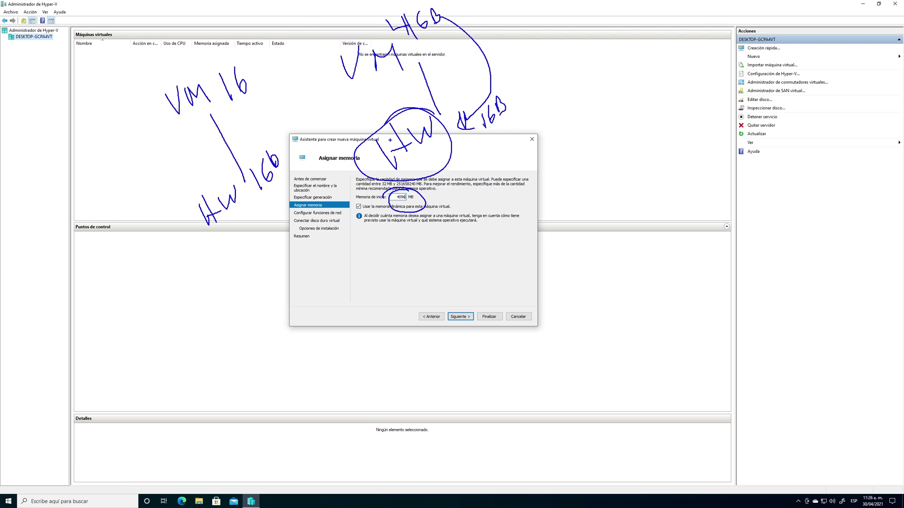
pyautogui.press('Escape')
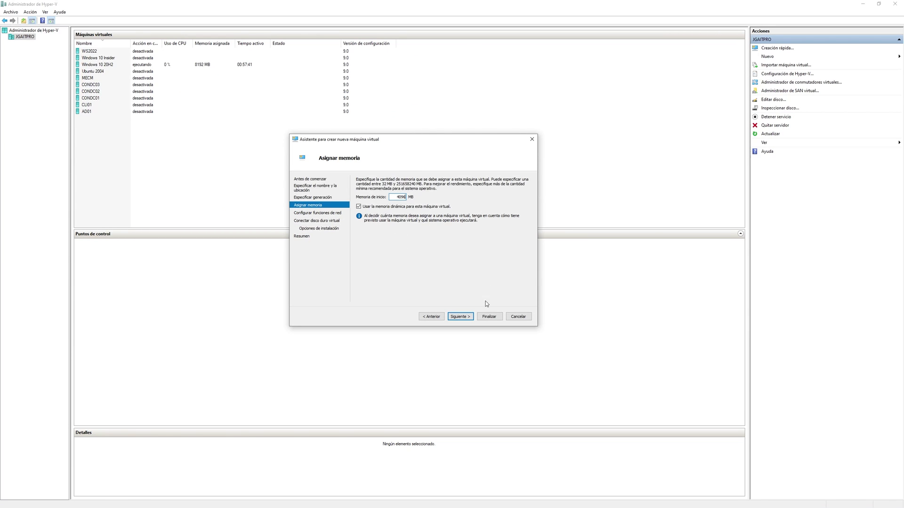
# Connect the virtual machine's network adapter to the LANVM virtual switch
pyautogui.click(459, 316)
pyautogui.click(393, 193)
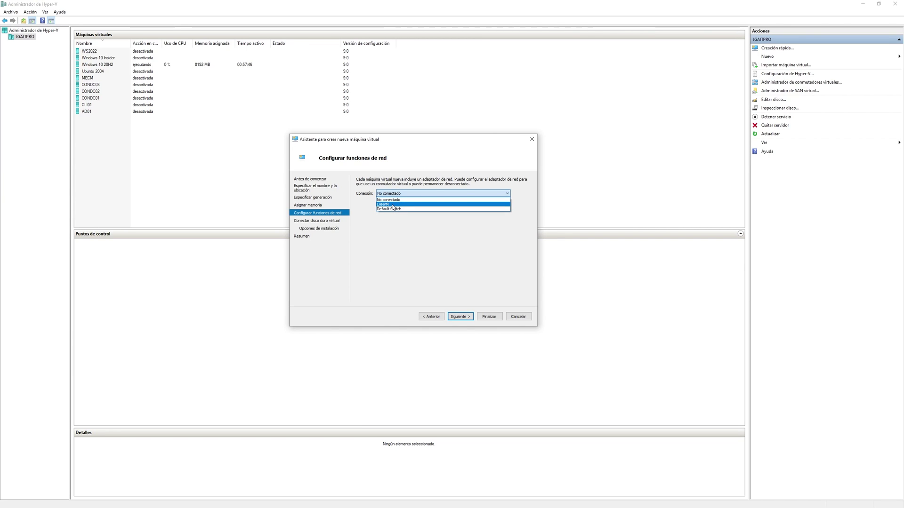
pyautogui.click(393, 205)
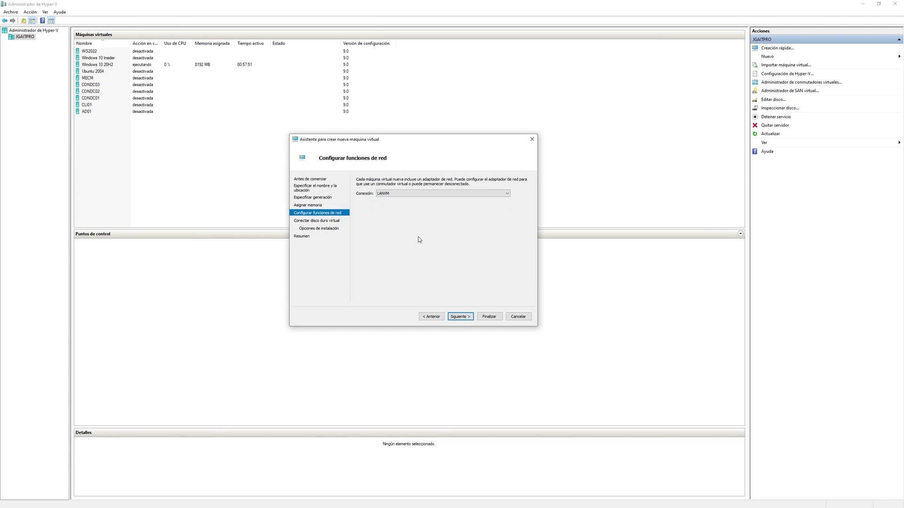
pyautogui.click(398, 195)
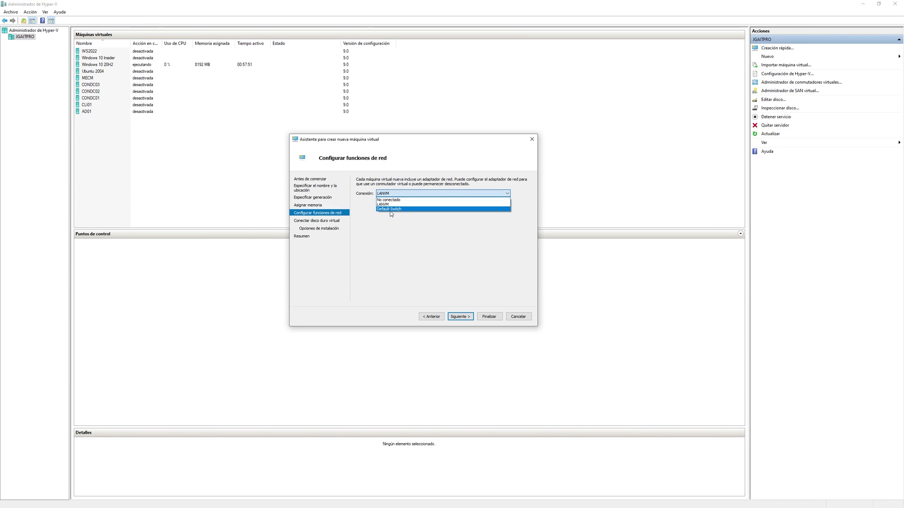
pyautogui.click(391, 209)
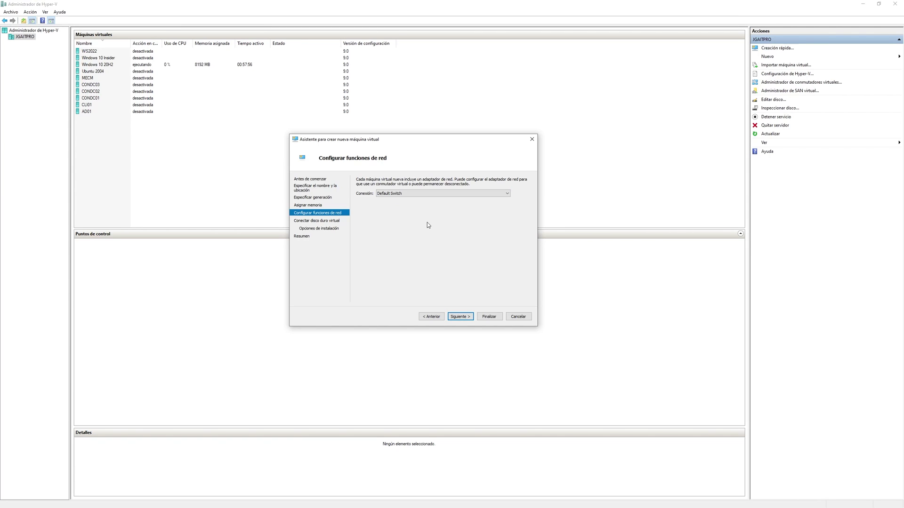
pyautogui.click(425, 197)
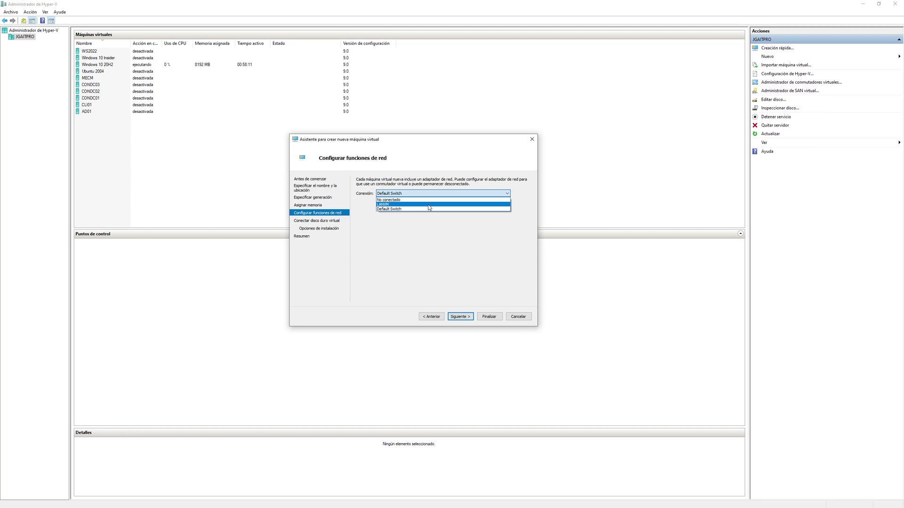
pyautogui.click(430, 205)
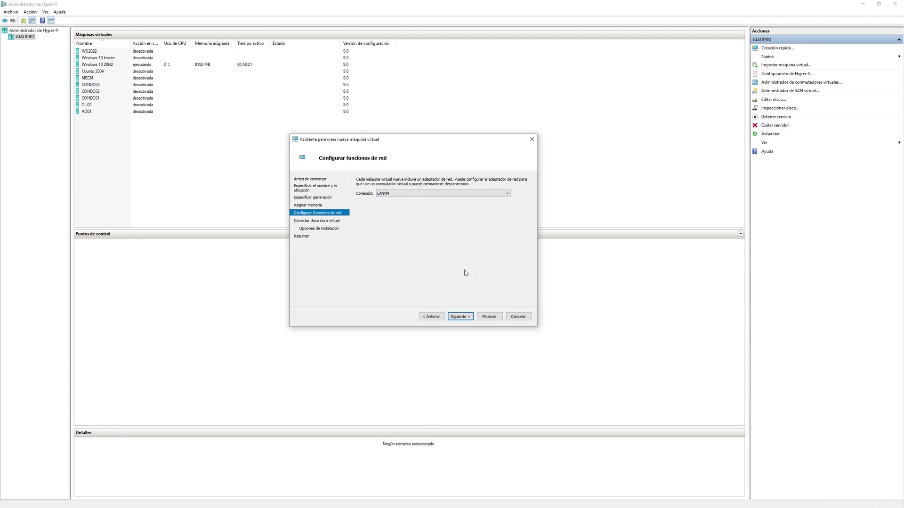
pyautogui.click(461, 317)
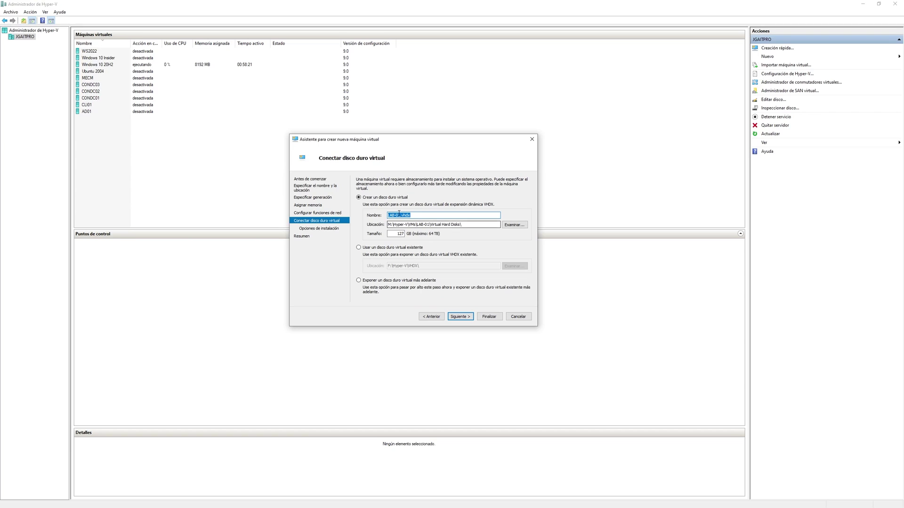
# Create a new 127 GB virtual hard disk named LAB-01.vhdx and continue to the installation options
pyautogui.moveTo(412, 216); pyautogui.dragTo(401, 215)
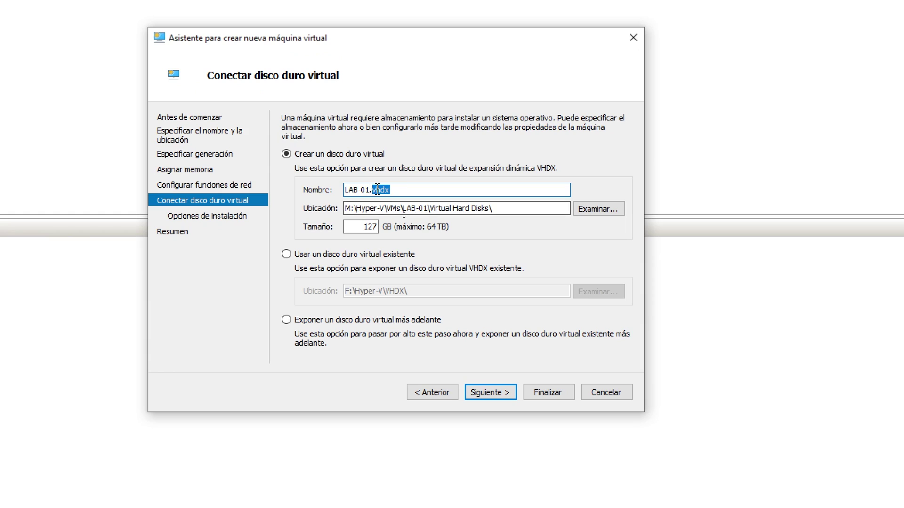
pyautogui.moveTo(372, 190); pyautogui.dragTo(344, 189)
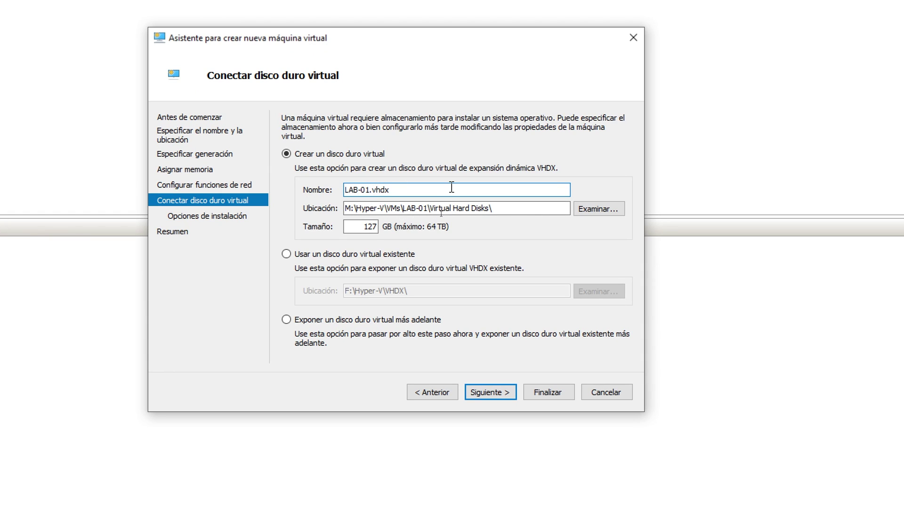
pyautogui.doubleClick(369, 228)
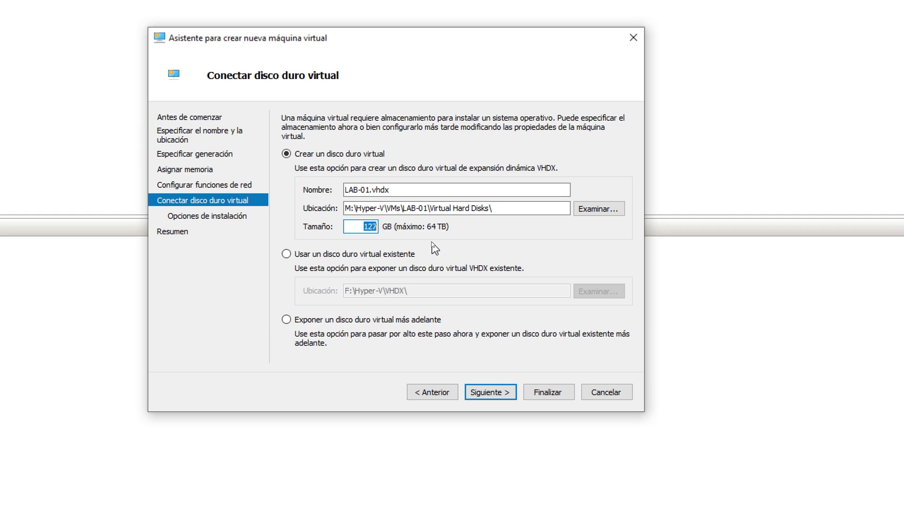
pyautogui.moveTo(391, 189); pyautogui.dragTo(340, 196)
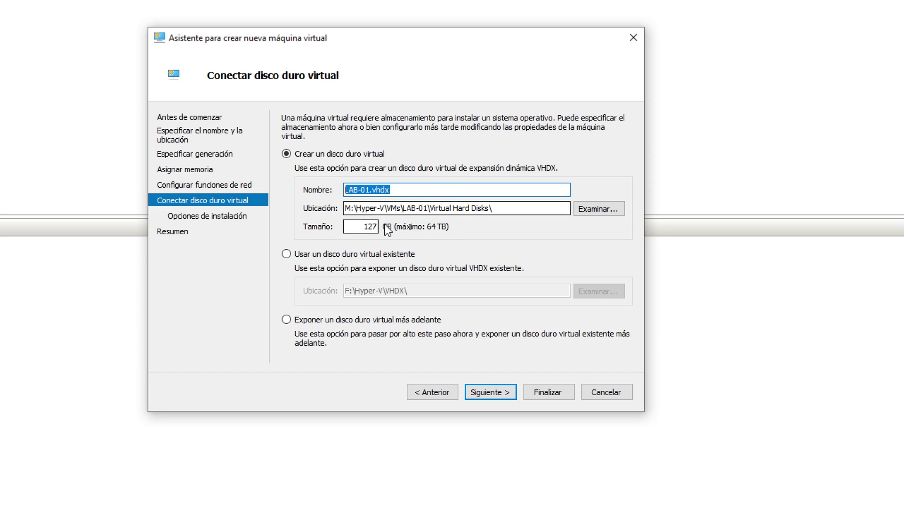
pyautogui.doubleClick(368, 226)
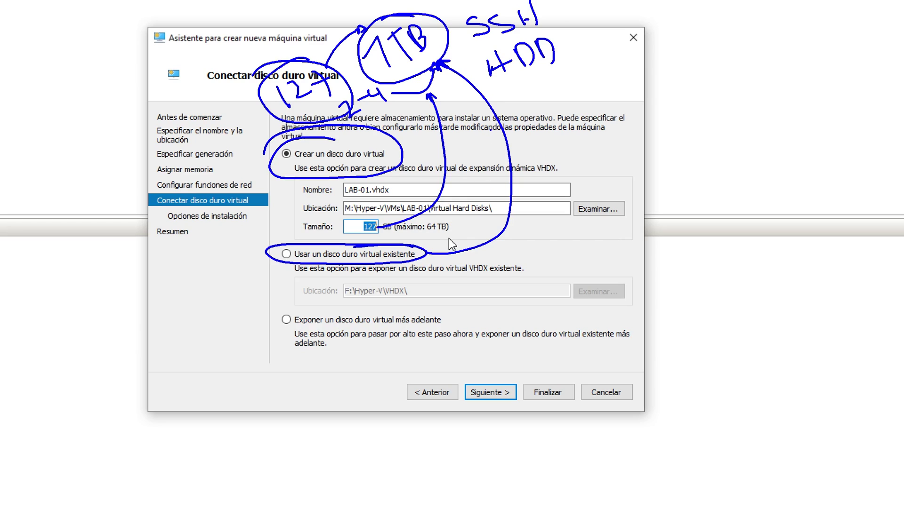
pyautogui.press('Escape')
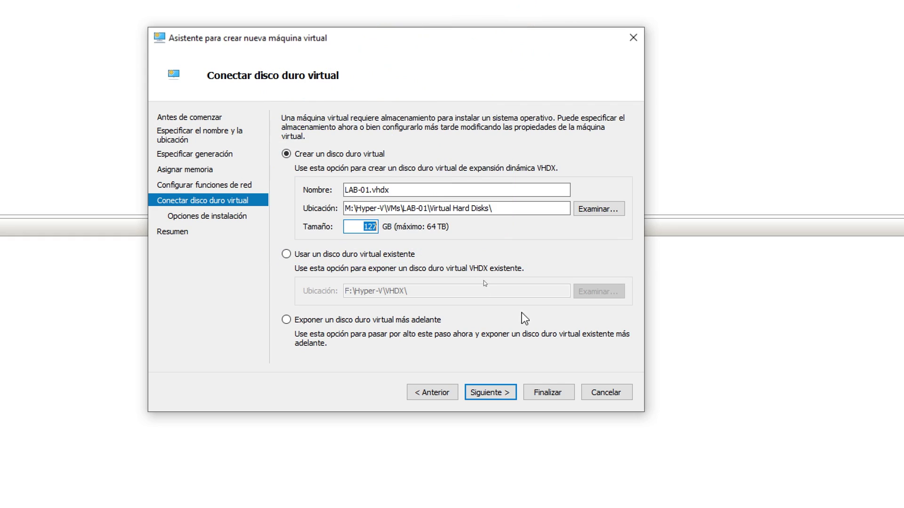
pyautogui.click(510, 390)
pyautogui.click(507, 387)
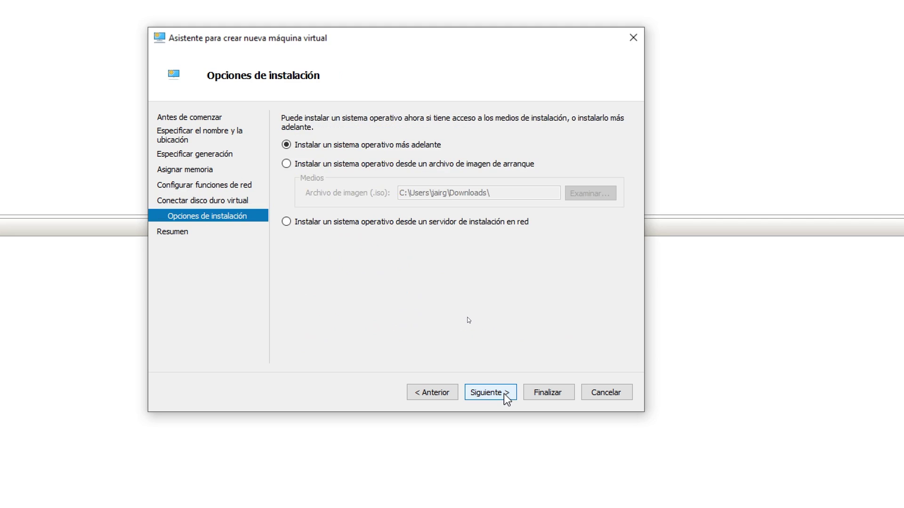
# Install the operating system from the boot image 17763.737.190906-2324.rs5_release_svc_refresh_SERVER_EVAL_x64FRE_es-es_1.iso in Descargas and continue to the summary
pyautogui.click(383, 164)
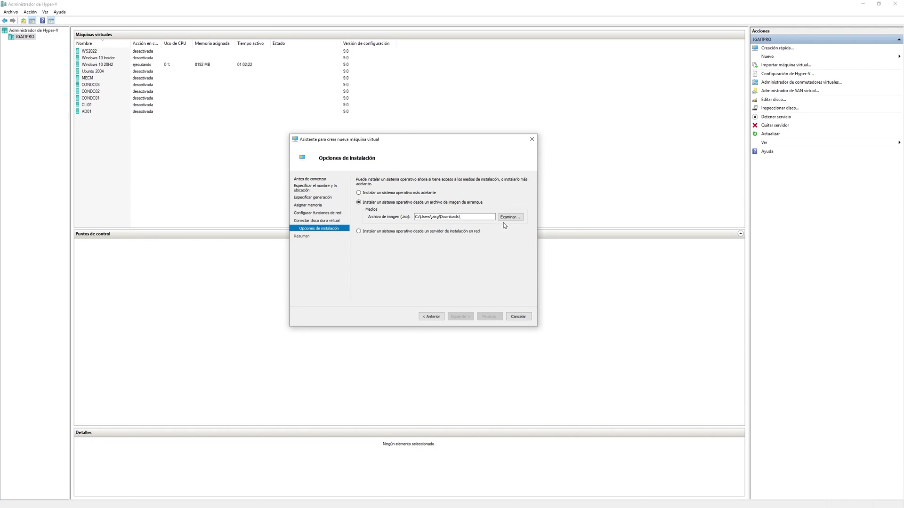
pyautogui.click(510, 218)
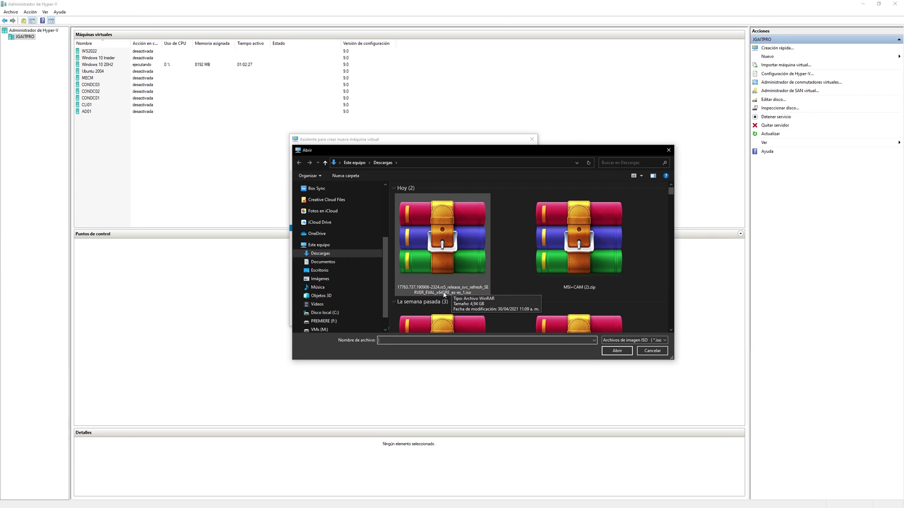
pyautogui.click(444, 248)
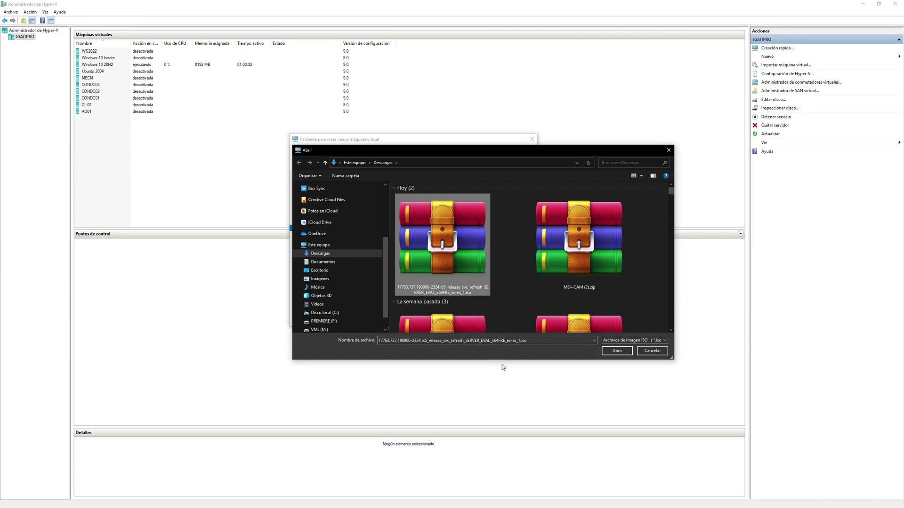
pyautogui.click(609, 353)
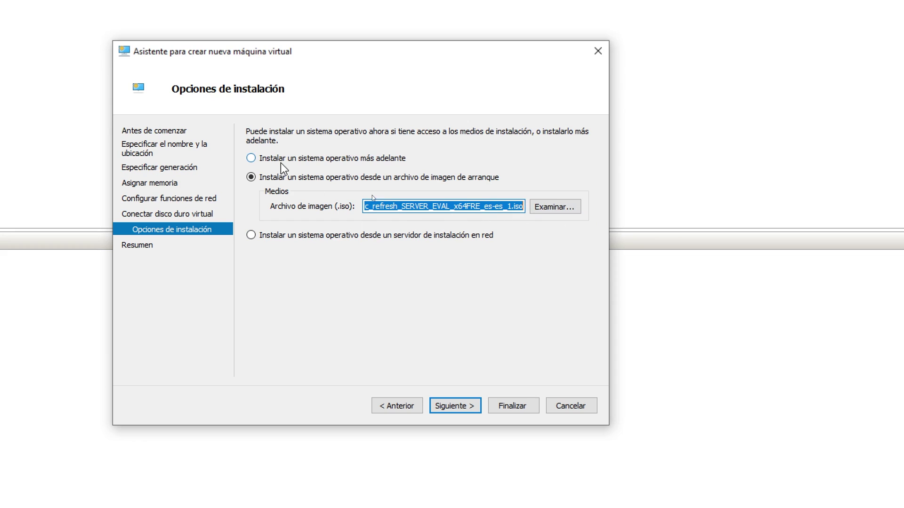
pyautogui.click(455, 406)
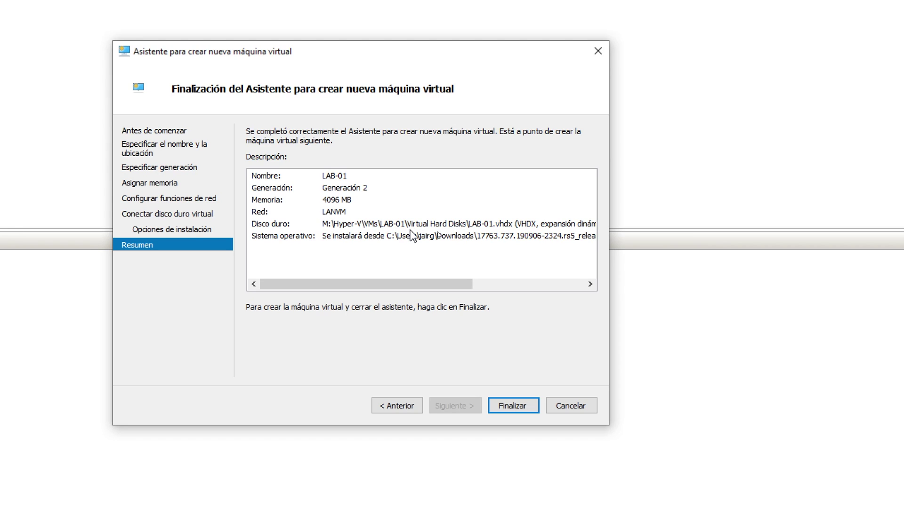
# Go back and set the virtual hard disk's location to M:\Hyper-V\VHDX\, and finish creating the virtual machine
pyautogui.click(400, 406)
pyautogui.click(400, 406)
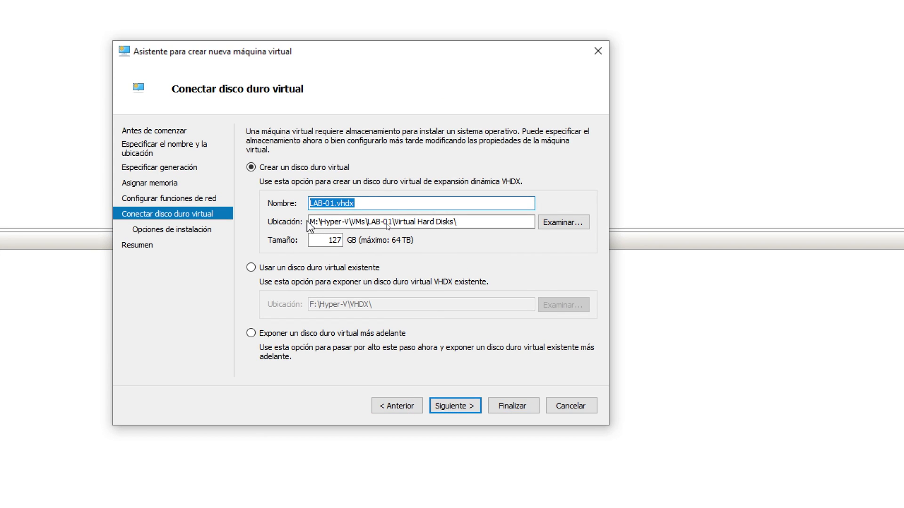
pyautogui.click(573, 225)
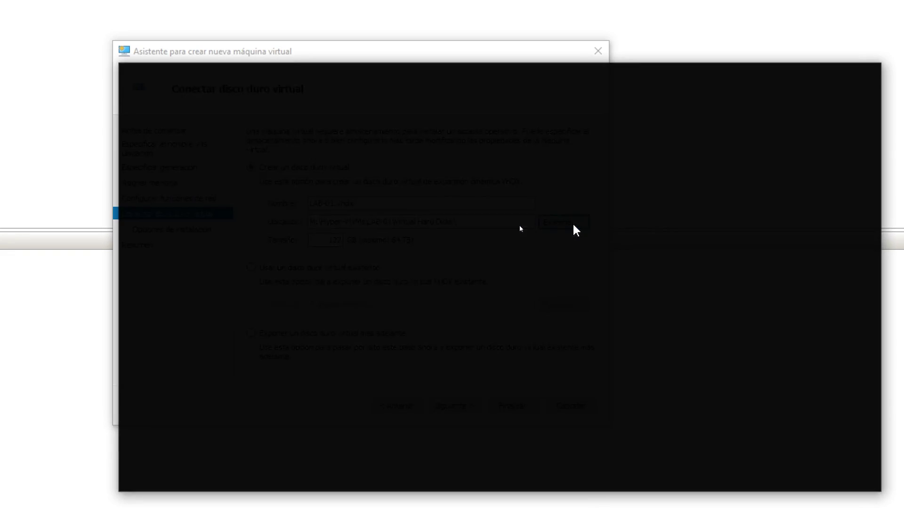
pyautogui.doubleClick(706, 325)
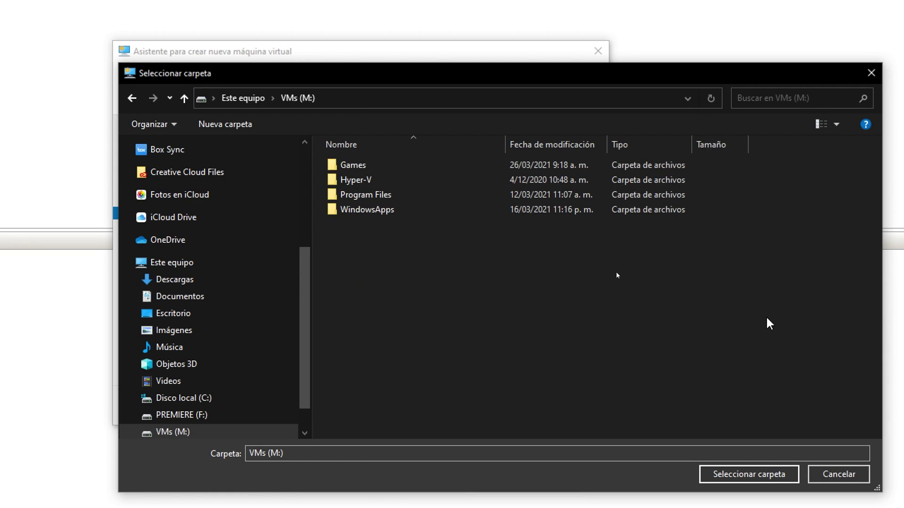
pyautogui.doubleClick(354, 180)
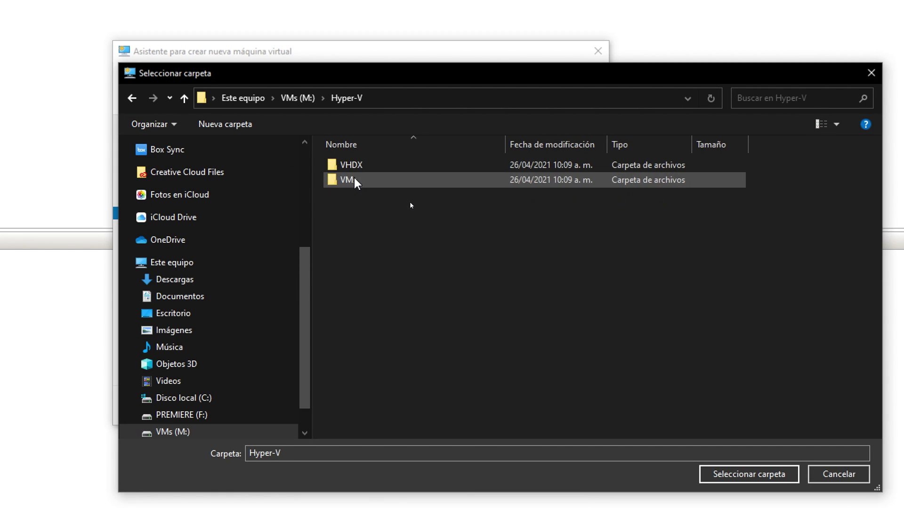
pyautogui.doubleClick(363, 166)
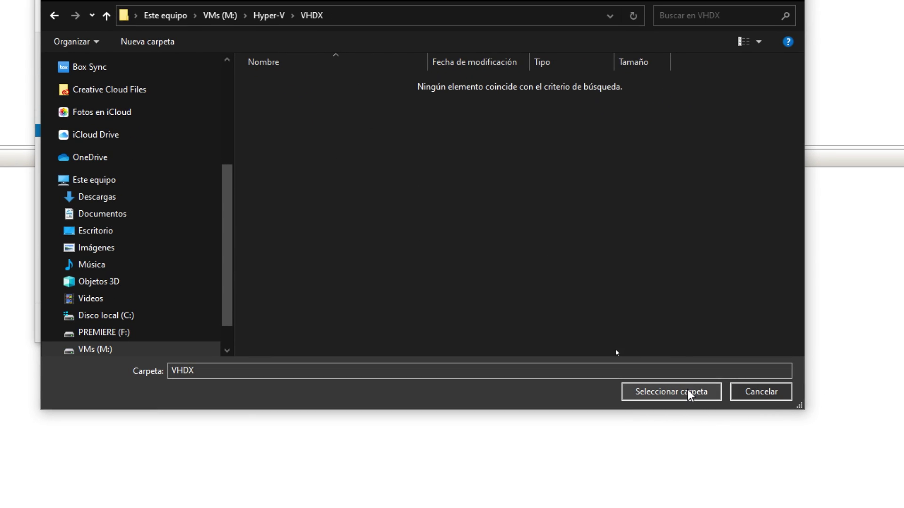
pyautogui.click(770, 475)
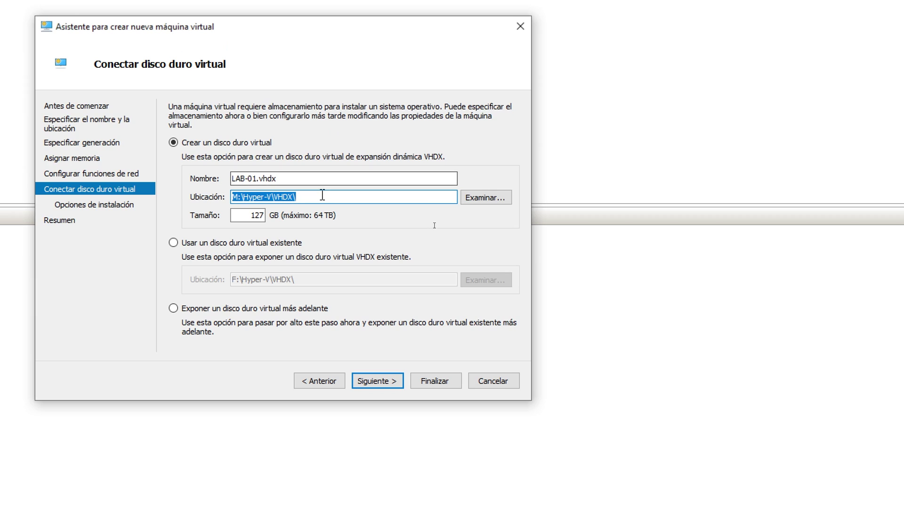
pyautogui.click(388, 381)
pyautogui.click(390, 381)
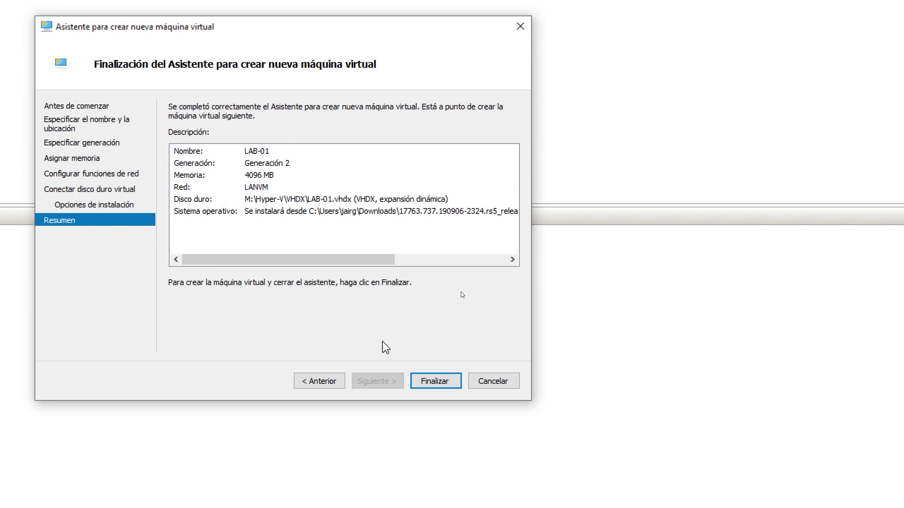
pyautogui.click(450, 386)
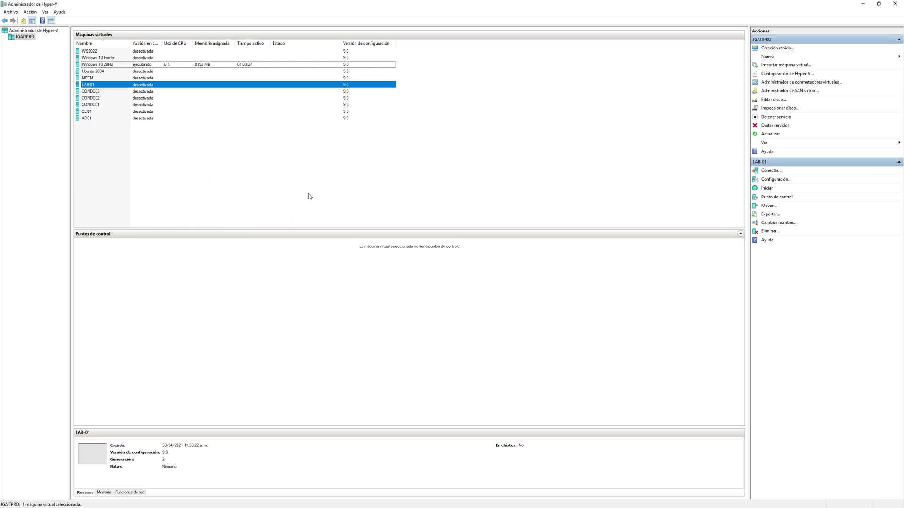
# Open the configuration of LAB-01 and set its number of virtual processors to 2
pyautogui.click(92, 91)
pyautogui.click(93, 86)
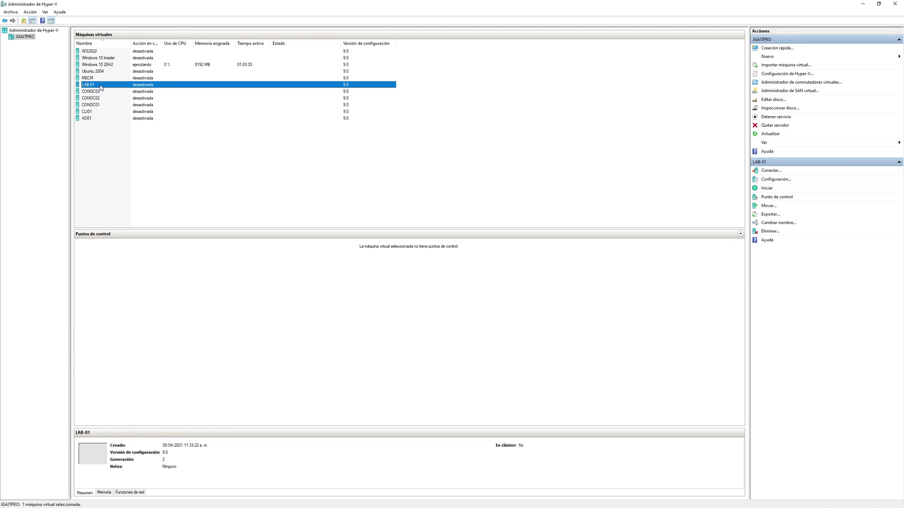
pyautogui.rightClick(100, 87)
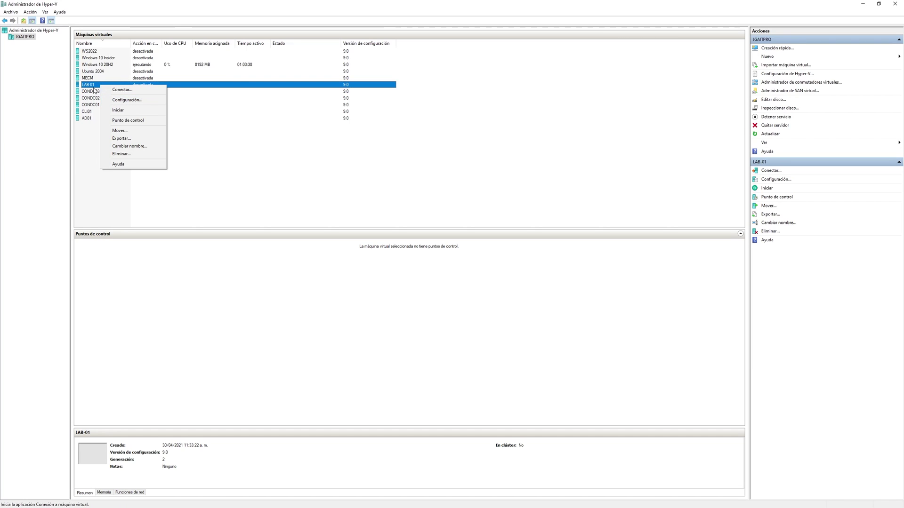
pyautogui.click(107, 99)
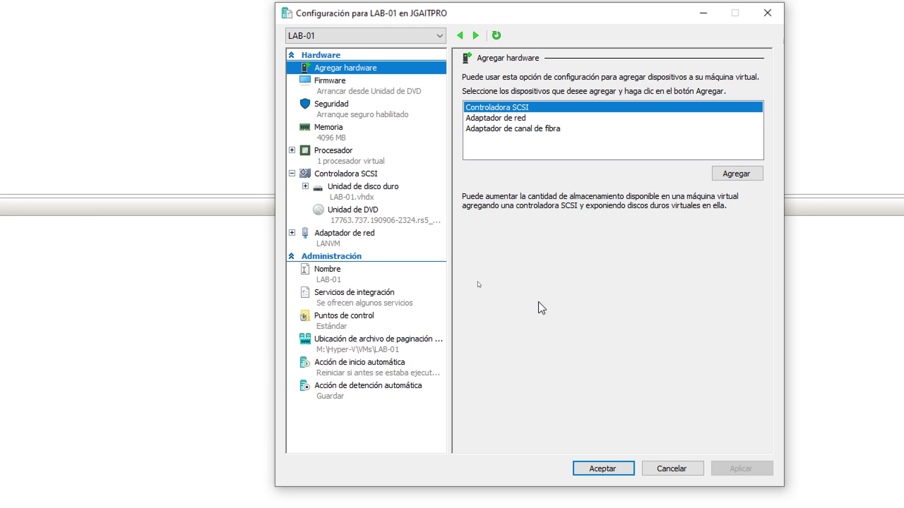
pyautogui.click(341, 165)
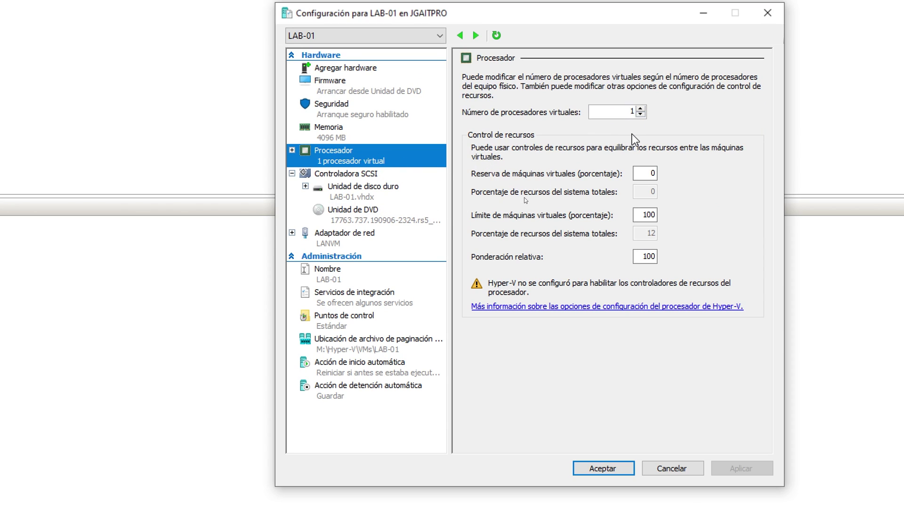
pyautogui.click(640, 108)
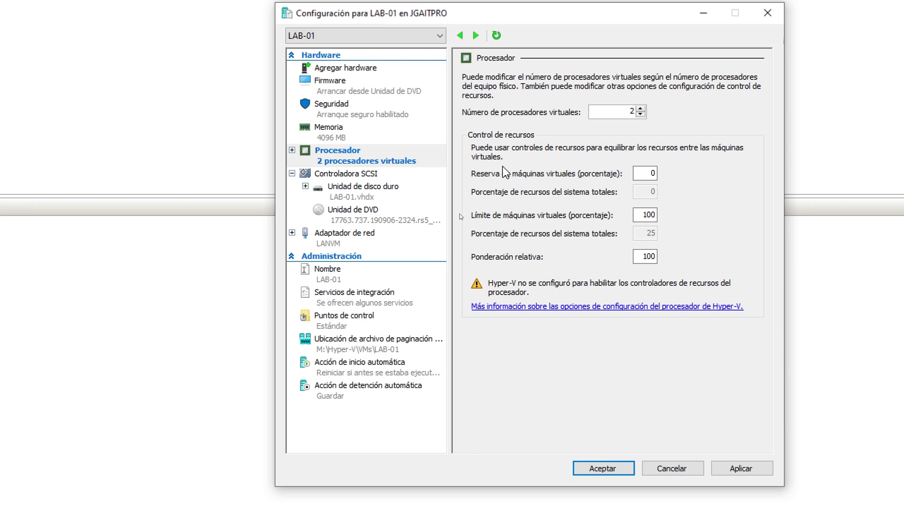
# Review the hard disk, DVD drive and network adapter settings of LAB-01
pyautogui.click(366, 197)
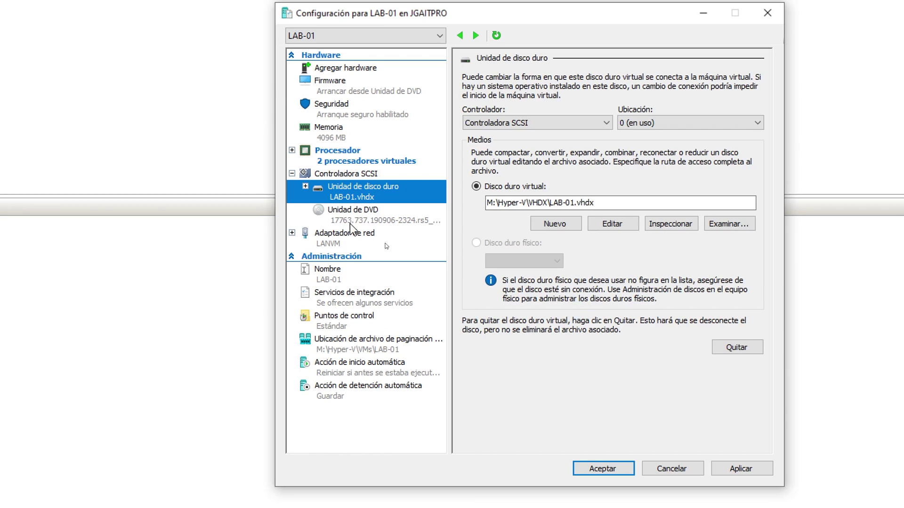
pyautogui.click(389, 216)
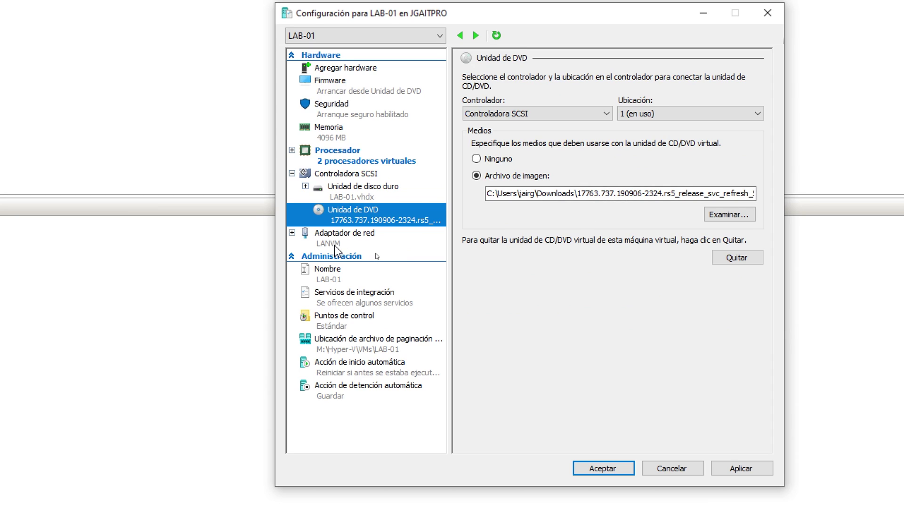
pyautogui.click(336, 243)
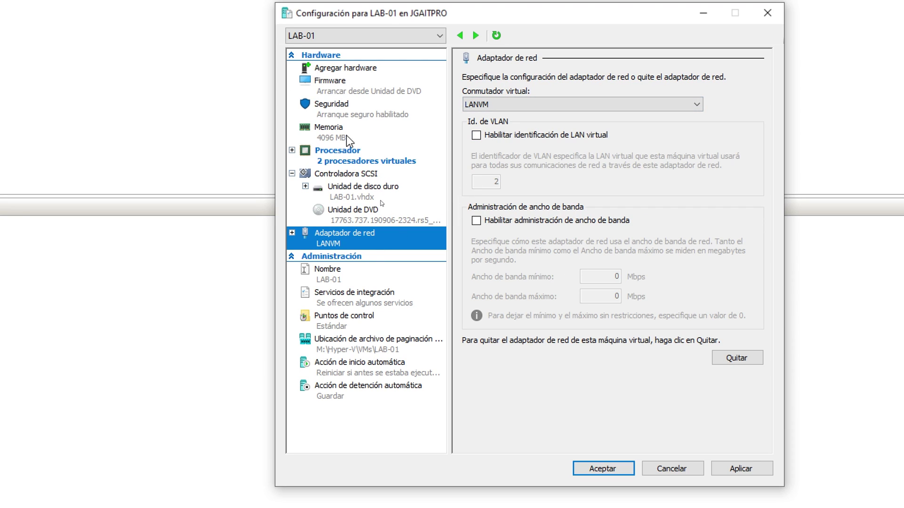
# Set the maximum dynamic memory of LAB-01 to 4096 MB and turn off automatic checkpoints
pyautogui.click(349, 139)
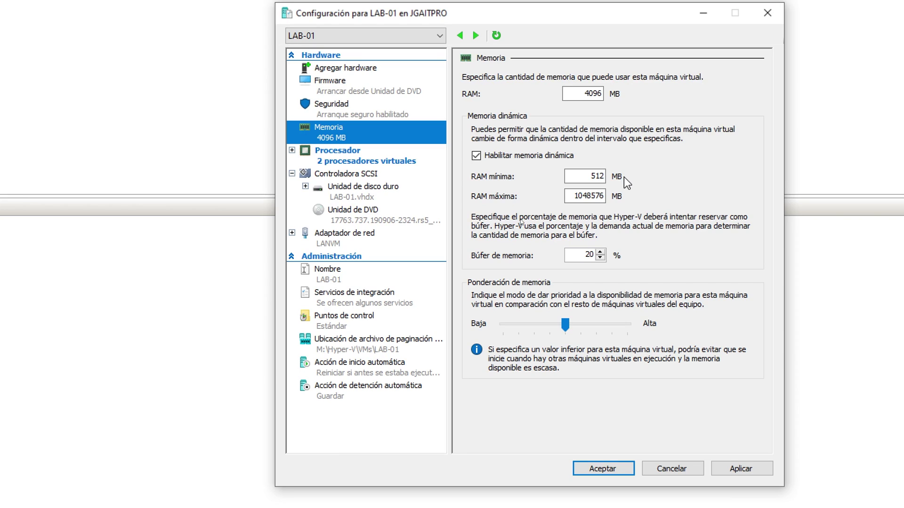
pyautogui.click(573, 196)
pyautogui.moveTo(574, 195); pyautogui.dragTo(653, 200)
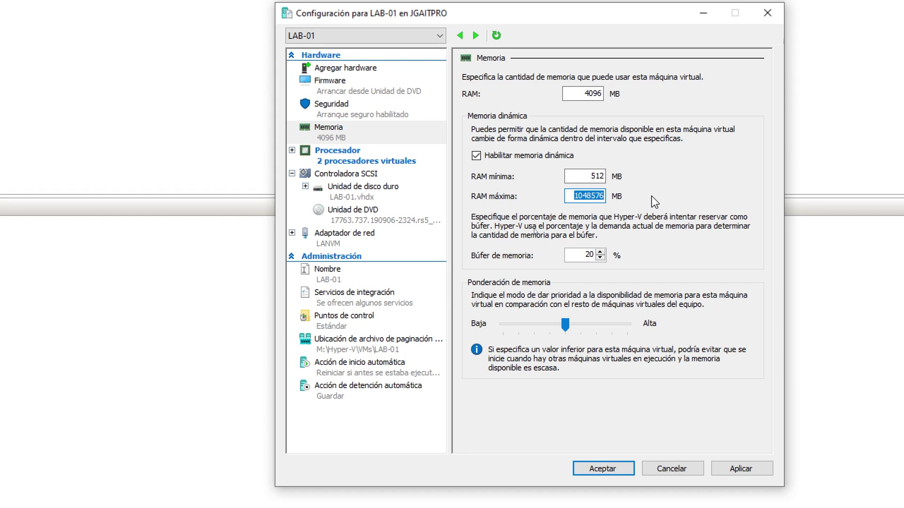
pyautogui.write('4096')
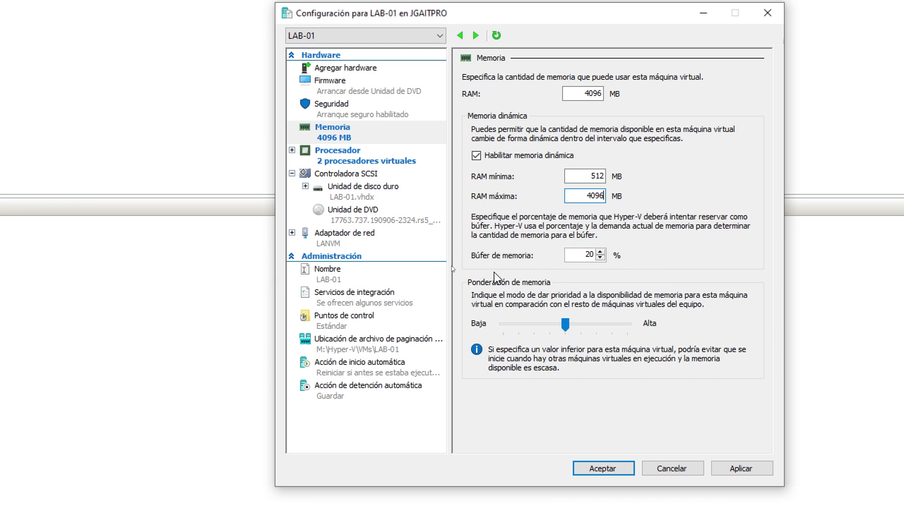
pyautogui.click(332, 323)
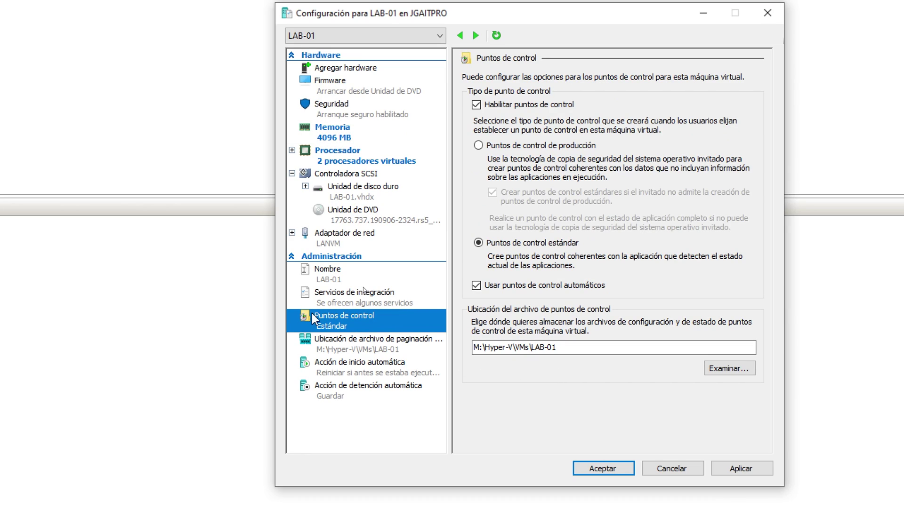
pyautogui.click(477, 287)
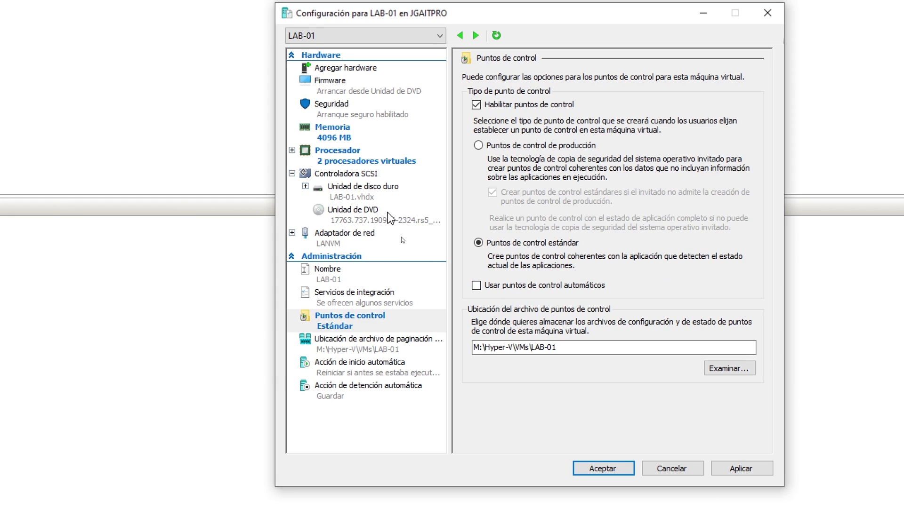
# Add a second network adapter connected to Default Switch, then apply the changes and close the configuration
pyautogui.click(348, 68)
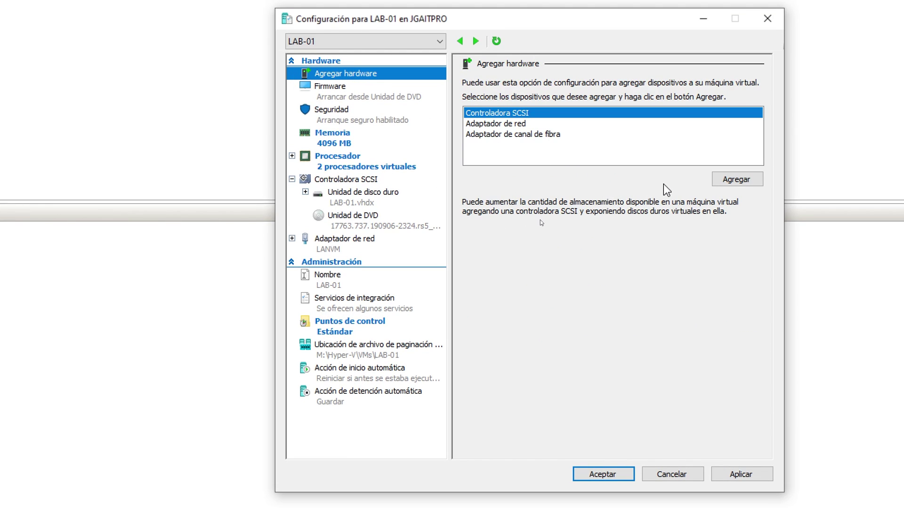
pyautogui.click(501, 124)
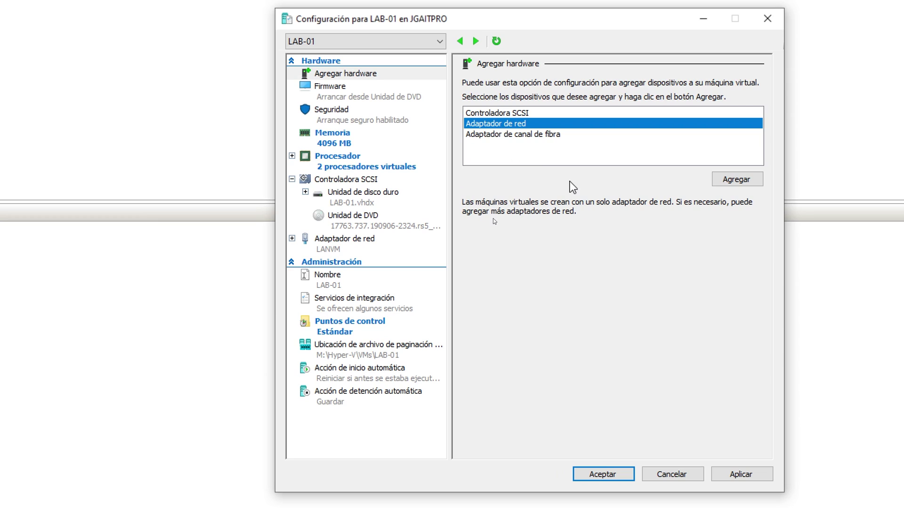
pyautogui.click(736, 180)
pyautogui.click(531, 112)
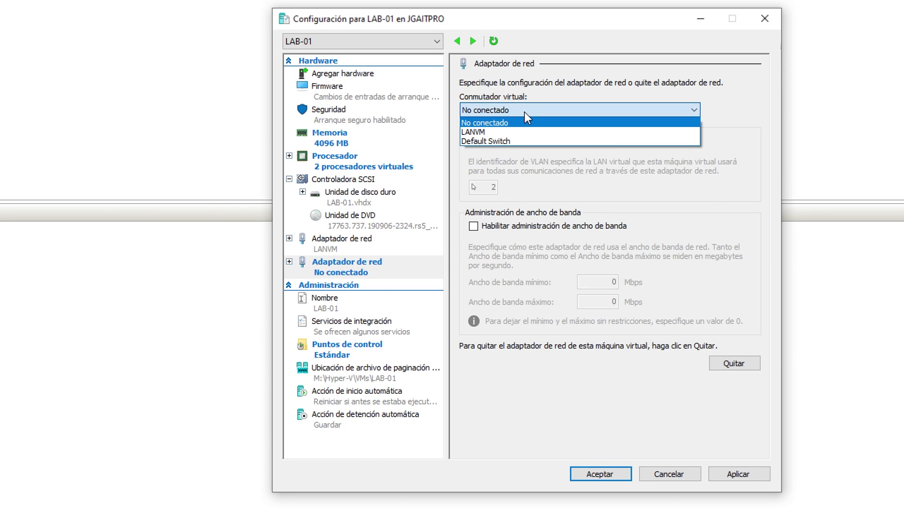
pyautogui.click(524, 141)
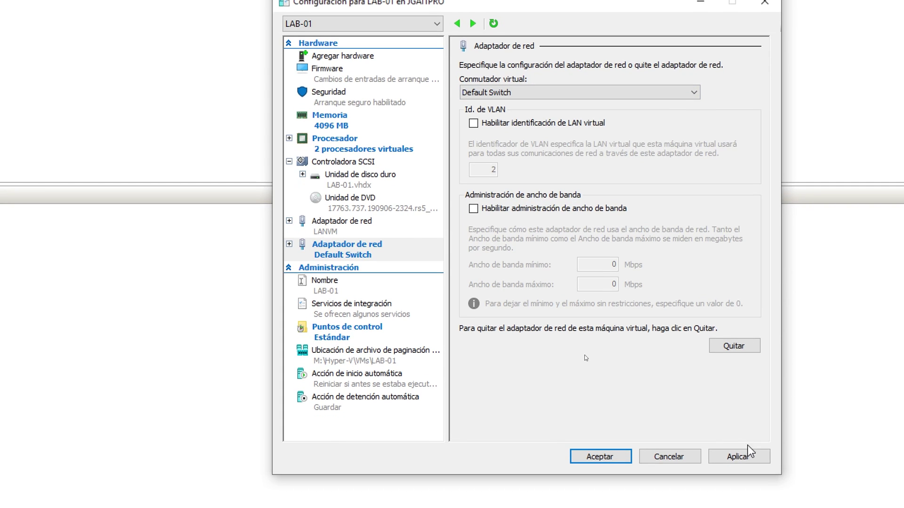
pyautogui.click(746, 457)
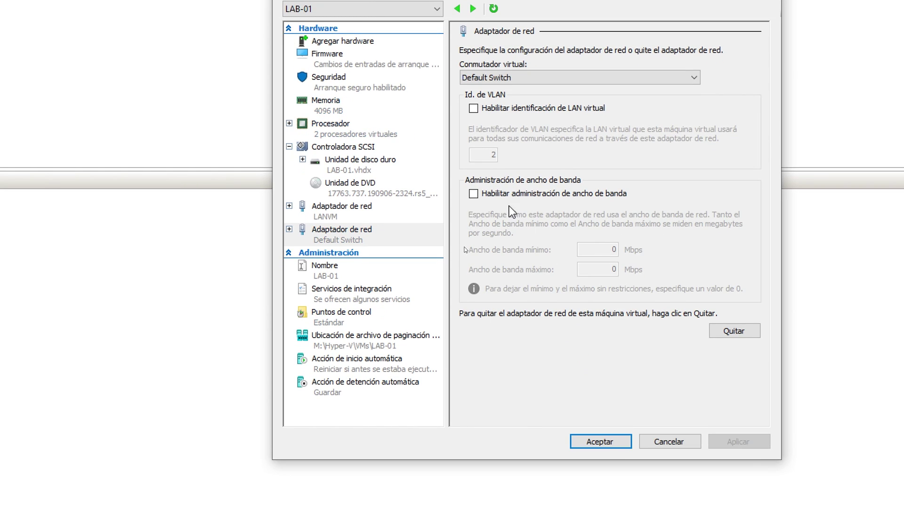
pyautogui.click(605, 420)
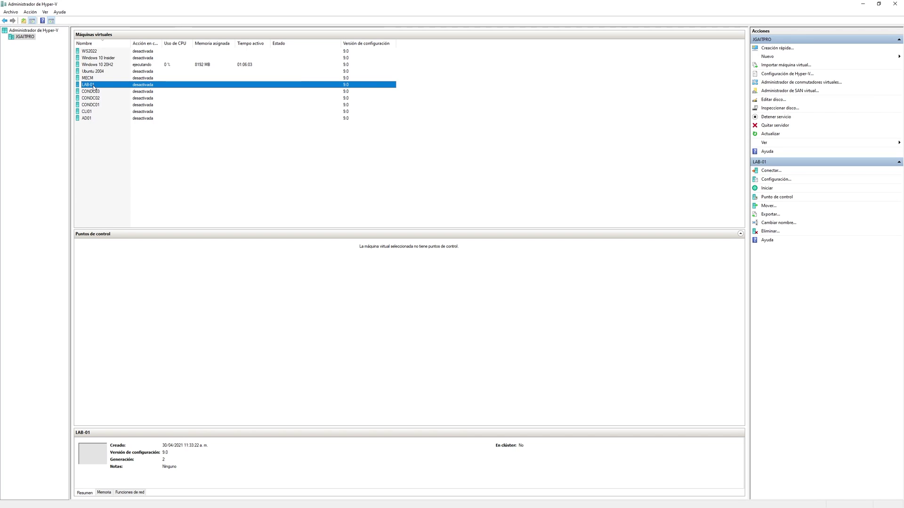
# Connect to LAB-01, start it and boot from the DVD into Windows Setup
pyautogui.rightClick(93, 86)
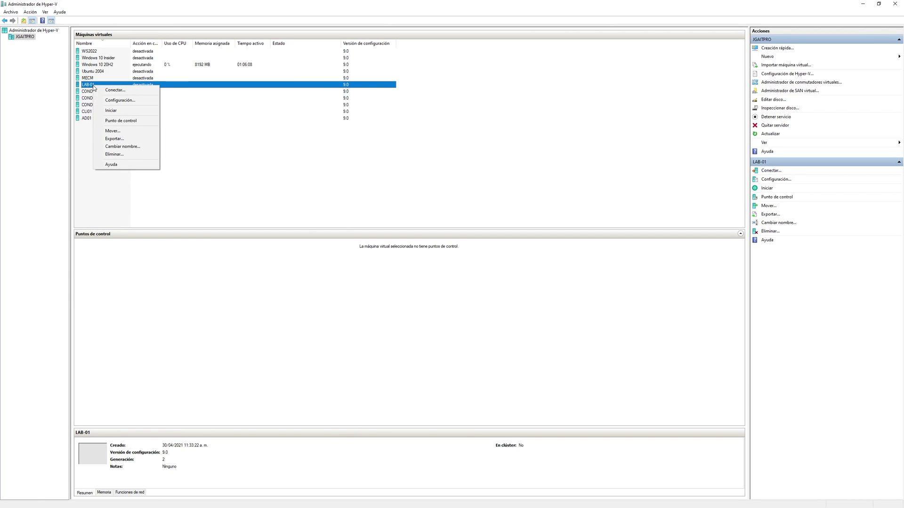
pyautogui.click(128, 89)
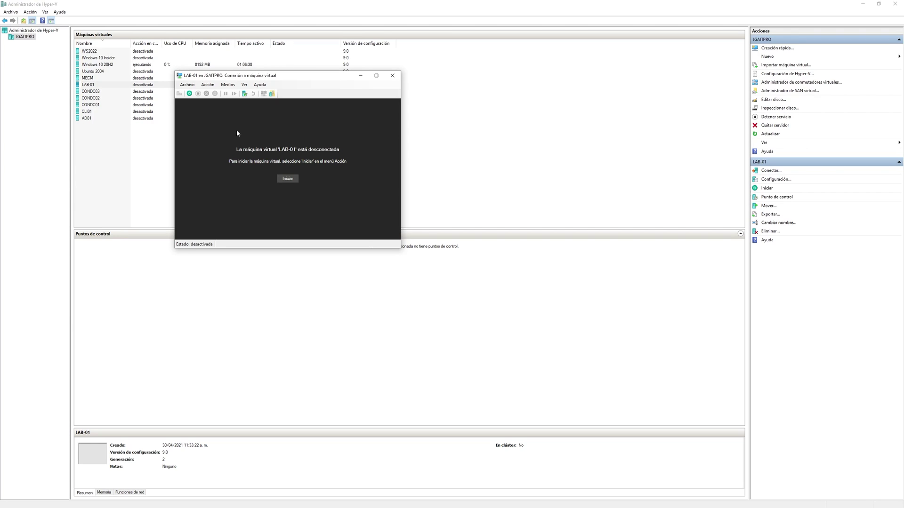
pyautogui.click(287, 178)
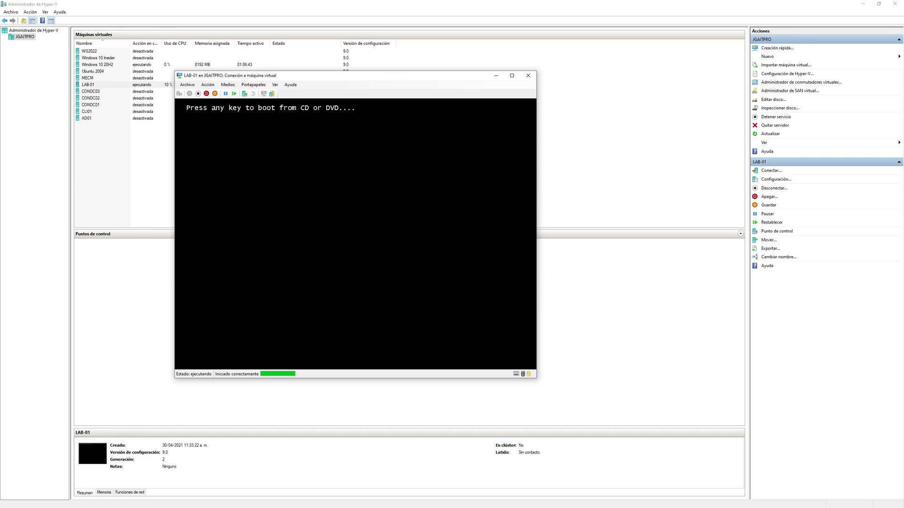
pyautogui.press('Return')
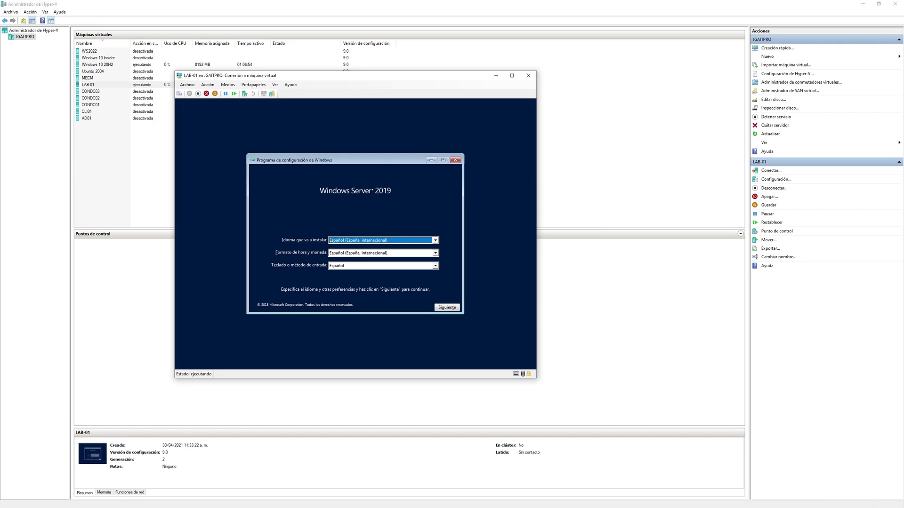
# Set the time and currency format to Español (Colombia) and continue the Windows Server 2019 setup
pyautogui.click(375, 253)
pyautogui.click(376, 257)
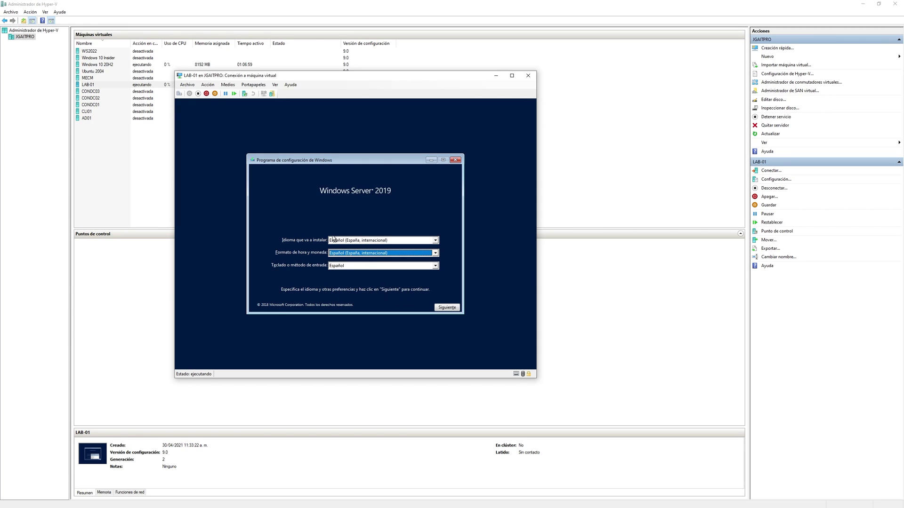
pyautogui.click(356, 242)
pyautogui.click(358, 247)
pyautogui.click(363, 254)
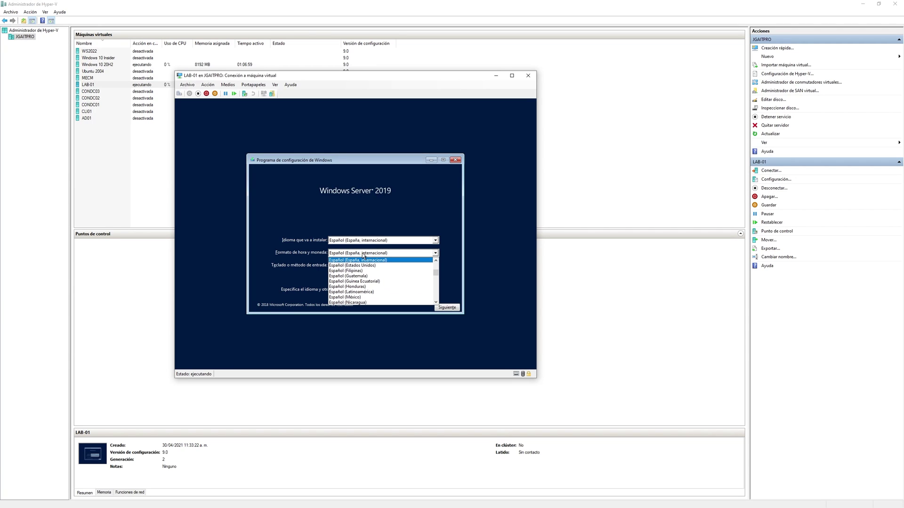
pyautogui.scroll(2, 384, 279)
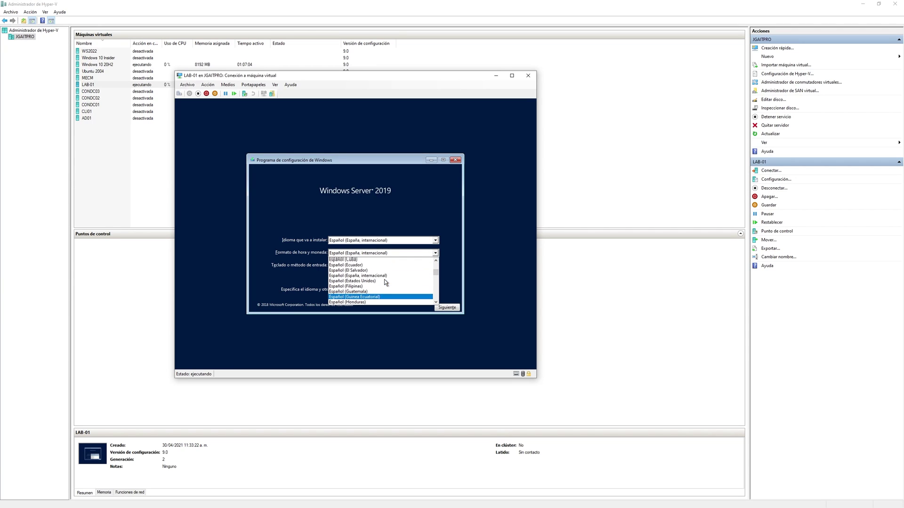
pyautogui.click(375, 266)
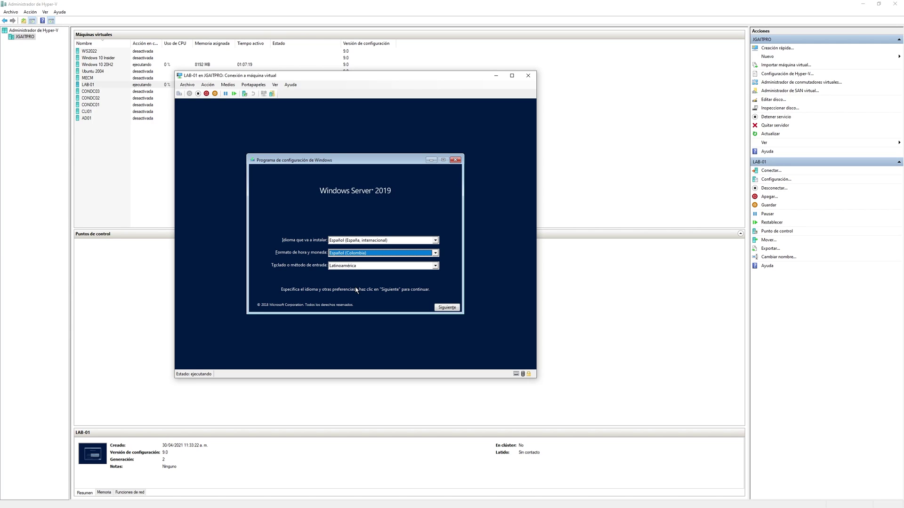
pyautogui.click(444, 309)
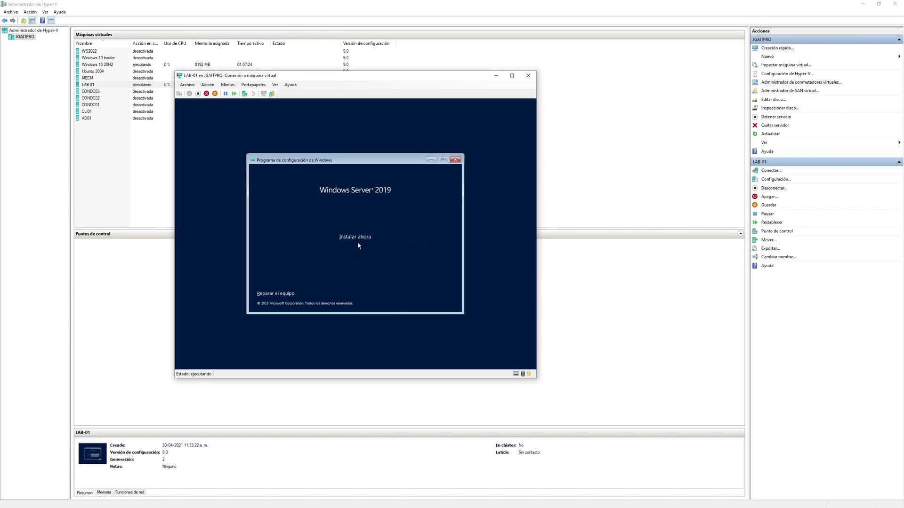
# Start the installation, select Windows Server 2019 Standard Evaluation (Experiencia de escritorio) and widen the operating system column to show full names
pyautogui.click(357, 240)
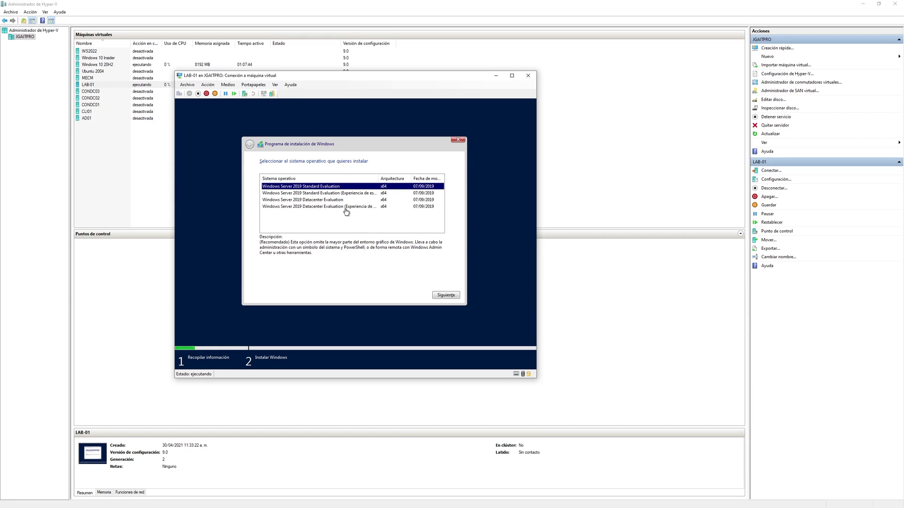
pyautogui.click(302, 197)
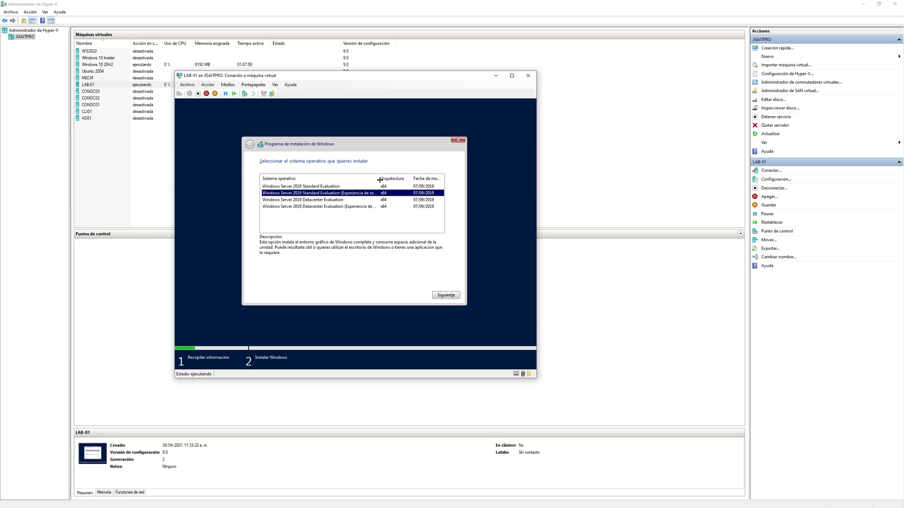
pyautogui.moveTo(380, 182); pyautogui.dragTo(420, 183)
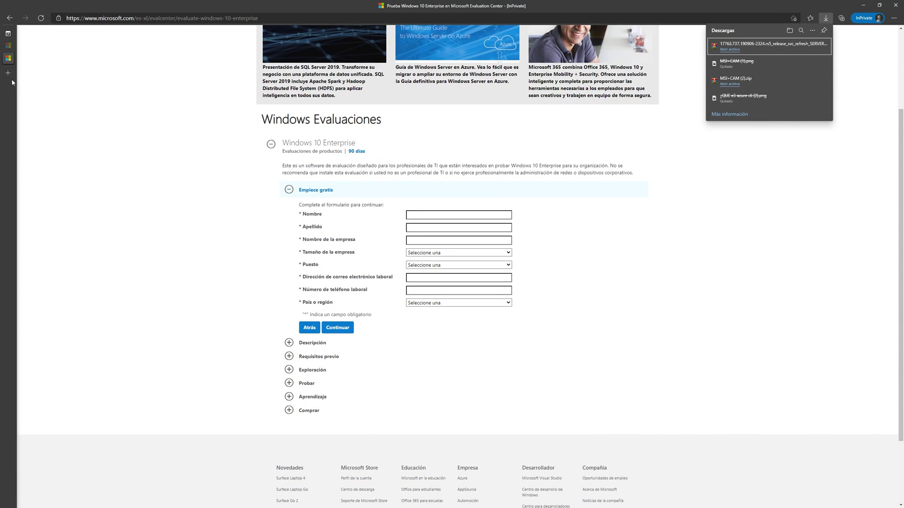
# Switch to the Edge browser, open youtube.com/JGAITPro and look through the channel's playlists, then return to the virtual machine
pyautogui.click(125, 18)
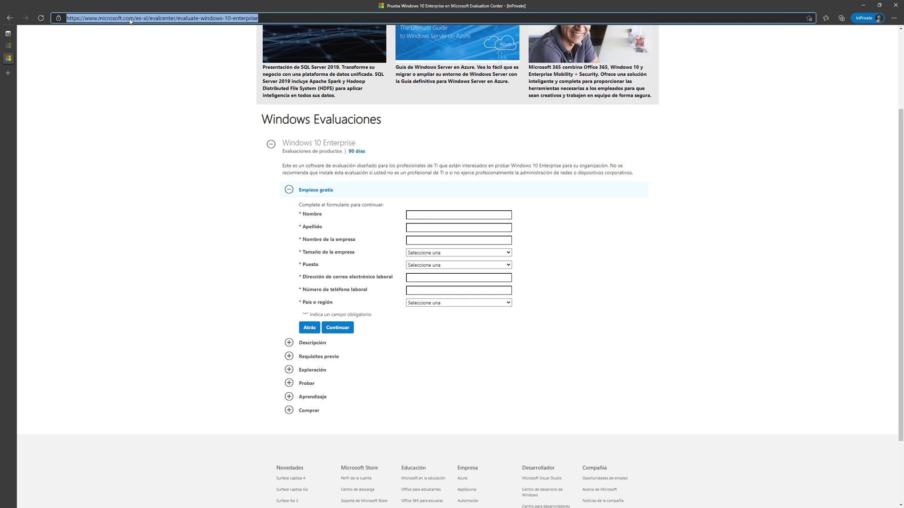
pyautogui.write('youtube.com/JGAITPro')
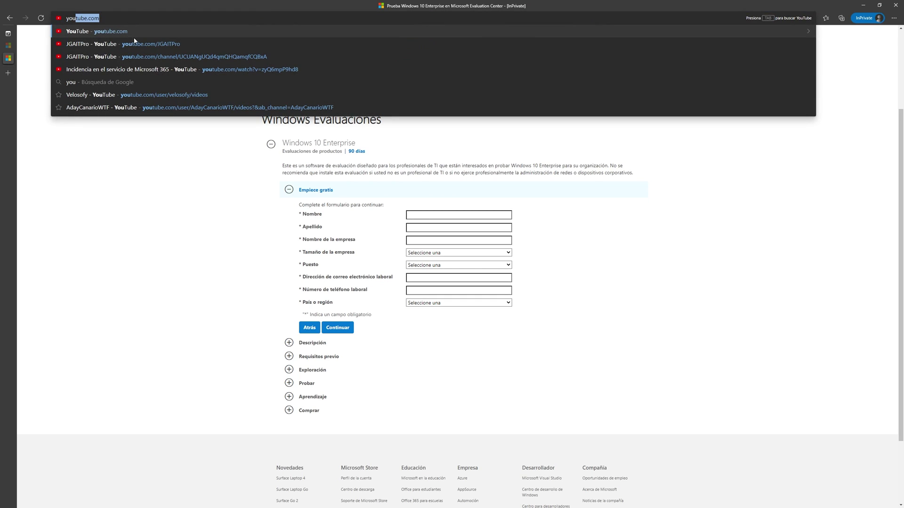
pyautogui.press('Return')
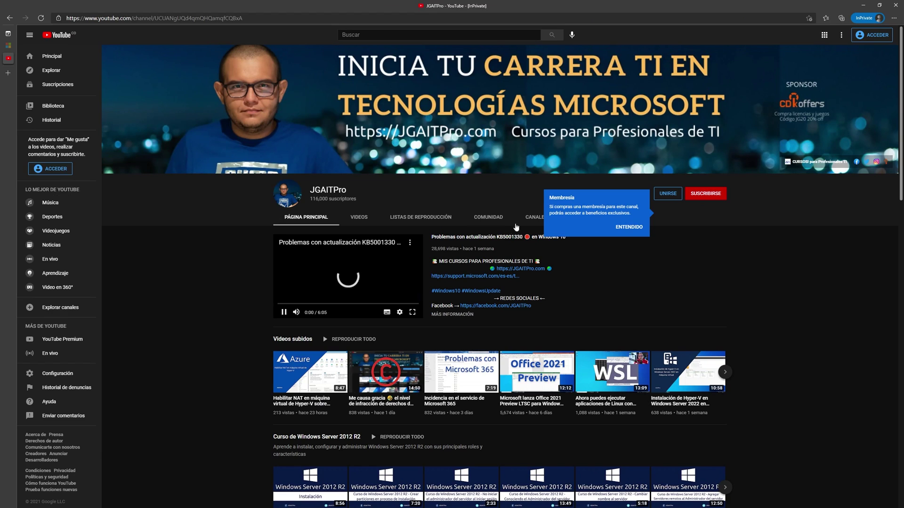
pyautogui.click(488, 217)
pyautogui.click(420, 217)
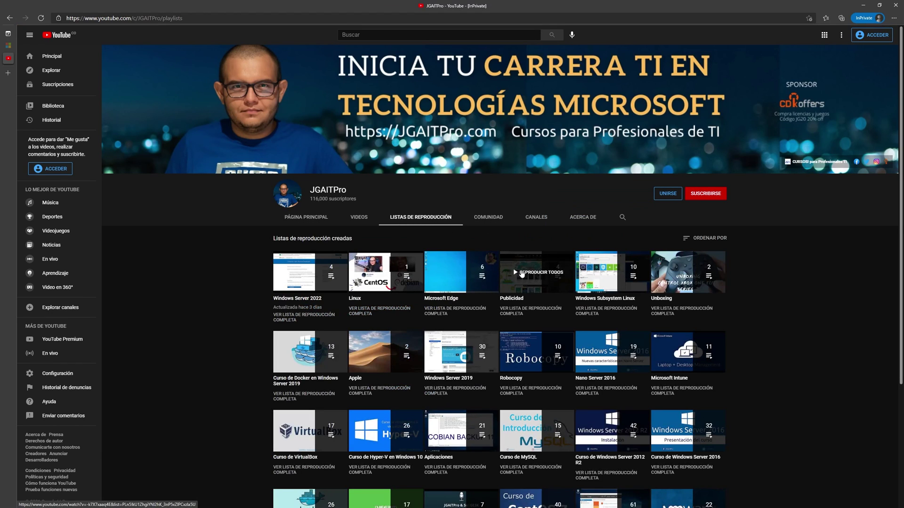
pyautogui.scroll(-4, 767, 334)
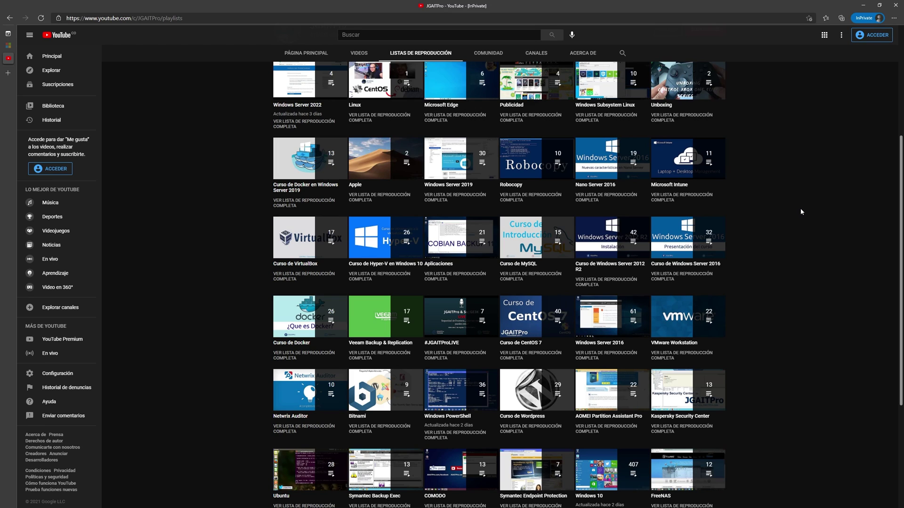
pyautogui.click(863, 5)
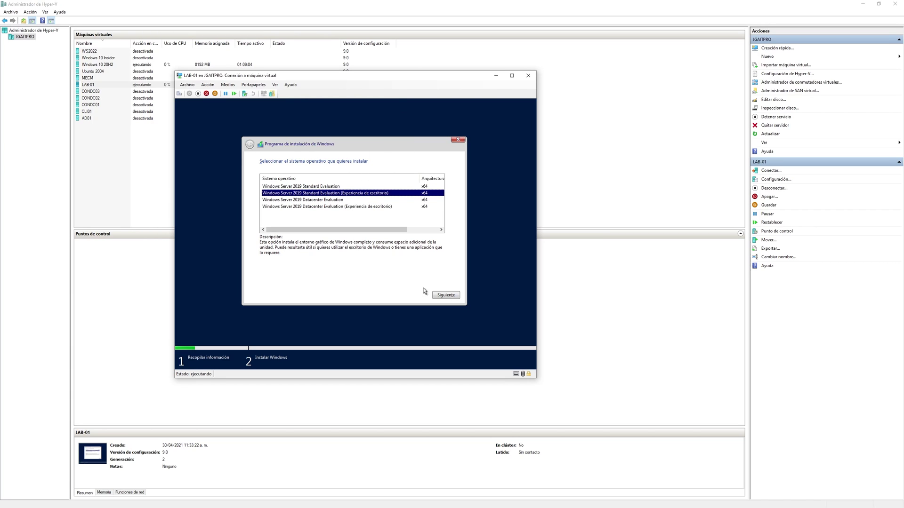
# Continue with the selected operating system edition and accept the license terms
pyautogui.click(445, 295)
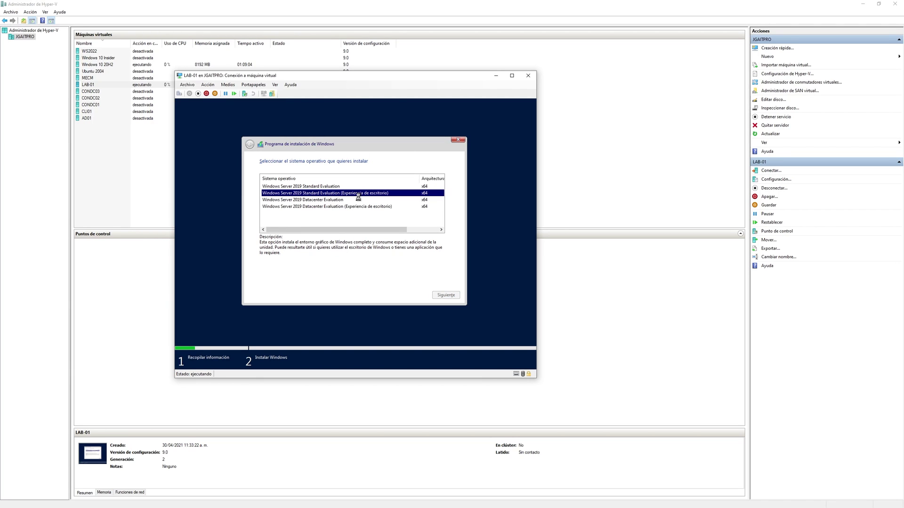
pyautogui.click(288, 279)
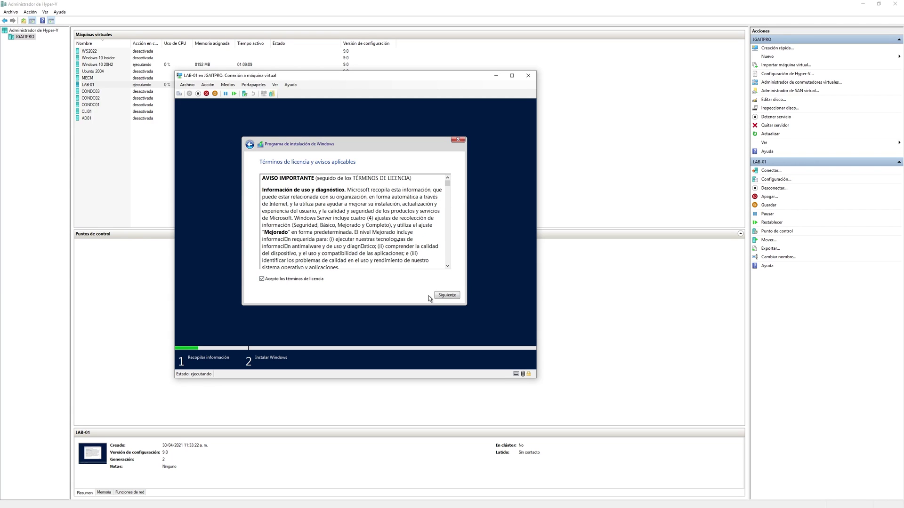
pyautogui.moveTo(447, 184)
pyautogui.mouseDown()
pyautogui.moveTo(449, 270)
pyautogui.moveTo(447, 183)
pyautogui.mouseUp()
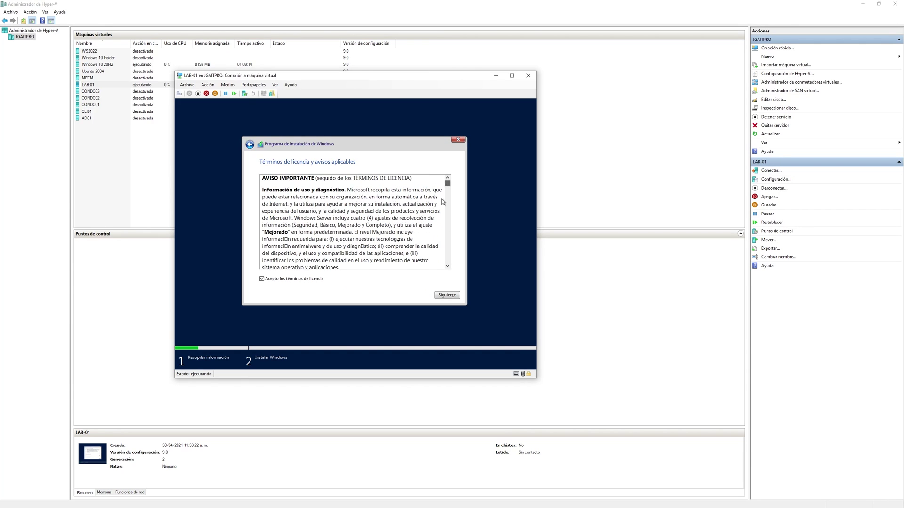
# Choose the custom Windows-only installation and install on the 127.0 GB unallocated space of drive 0
pyautogui.click(447, 295)
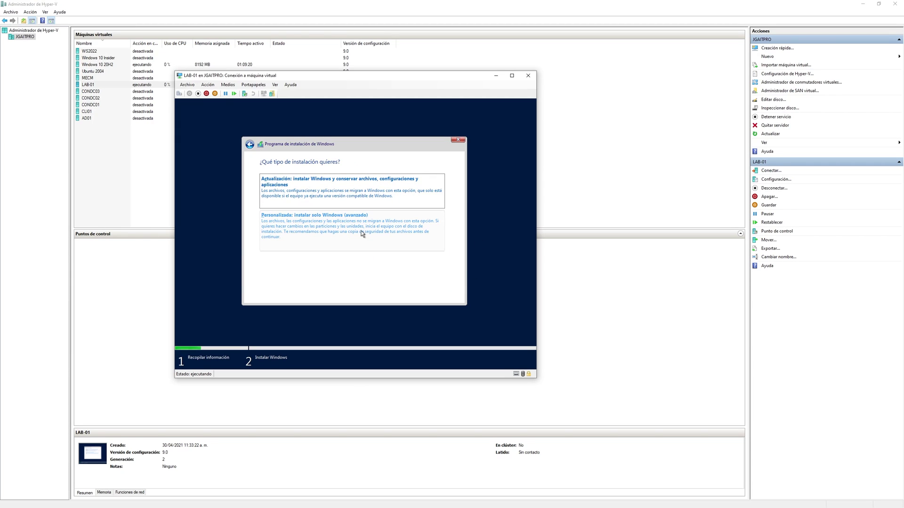
pyautogui.click(330, 228)
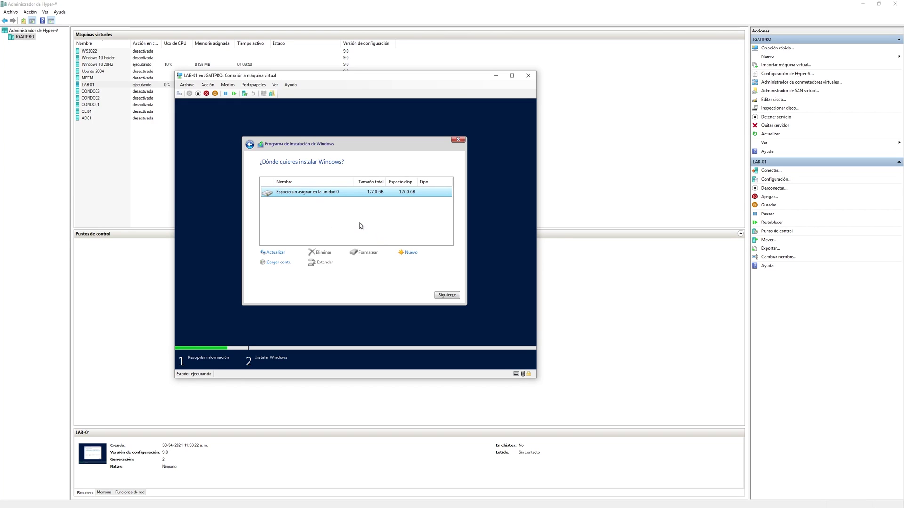
pyautogui.click(447, 295)
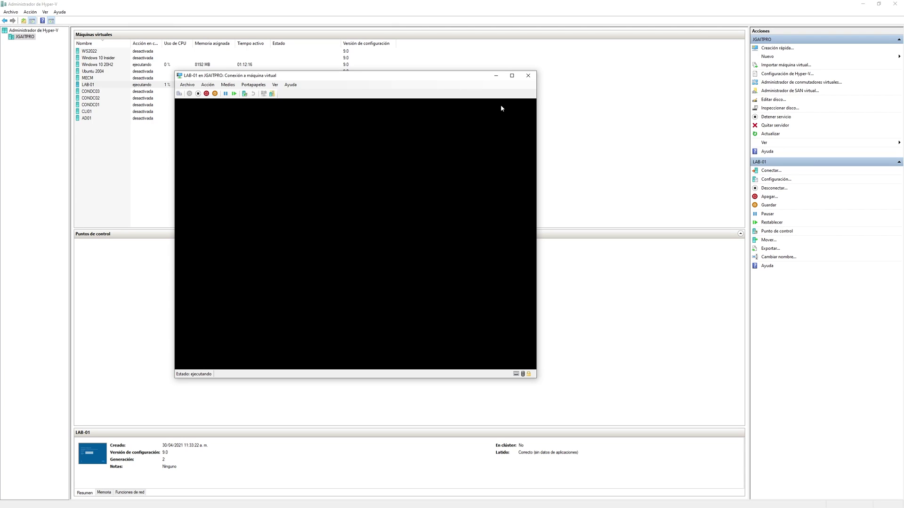
# Close the LAB-01 connection window and reconnect to the virtual machine
pyautogui.click(528, 75)
pyautogui.click(99, 86)
pyautogui.rightClick(98, 85)
pyautogui.click(112, 90)
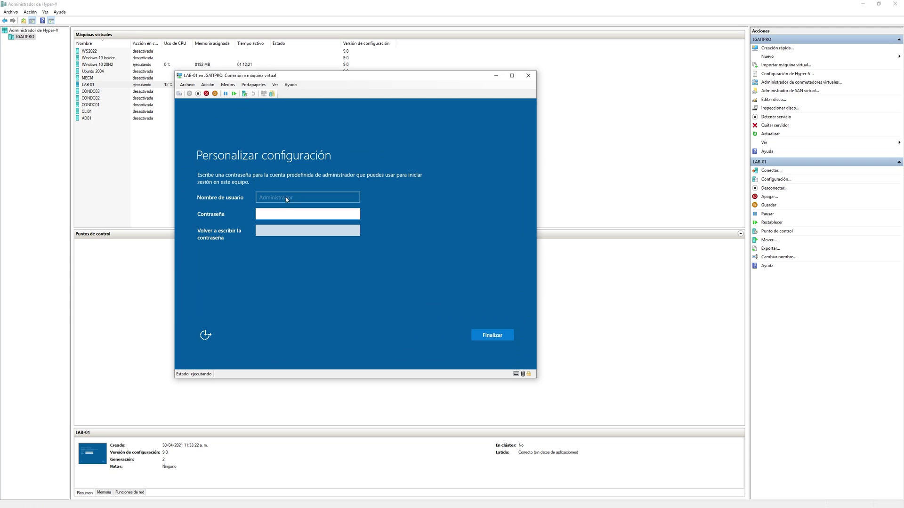
# Enter and confirm the password of the built-in administrator account, and finish the configuration
pyautogui.write('**********')
pyautogui.press('Tab')
pyautogui.write('**********')
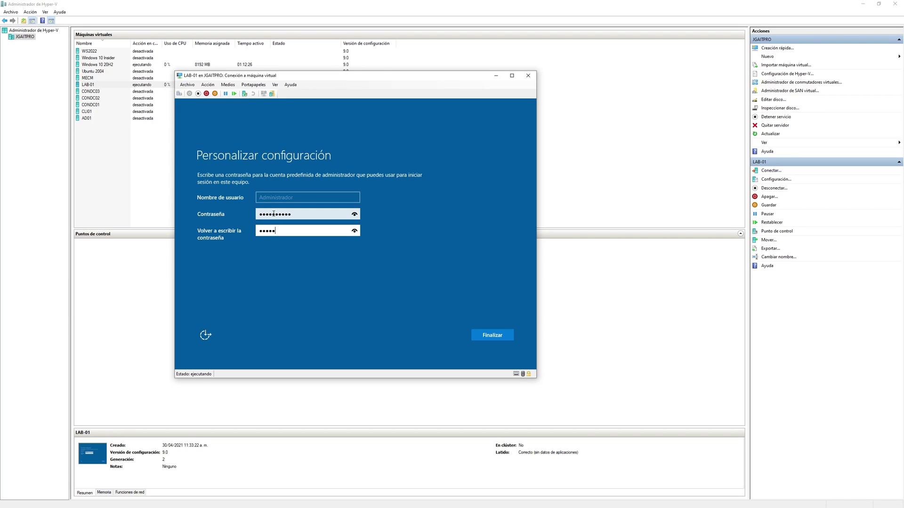
pyautogui.press('Return')
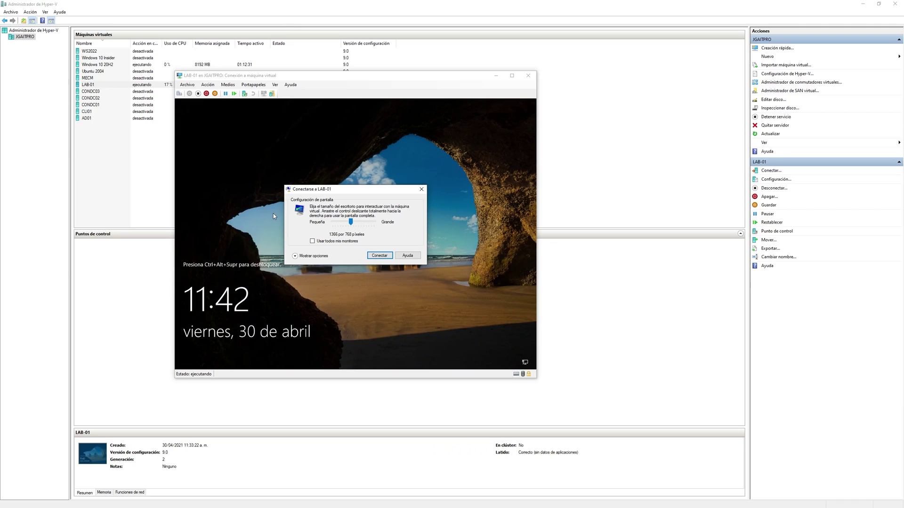
# Connect to LAB-01 with a desktop size of 1920 by 1080 pixels and reposition the connection window so it fits on screen
pyautogui.moveTo(351, 225); pyautogui.dragTo(369, 219)
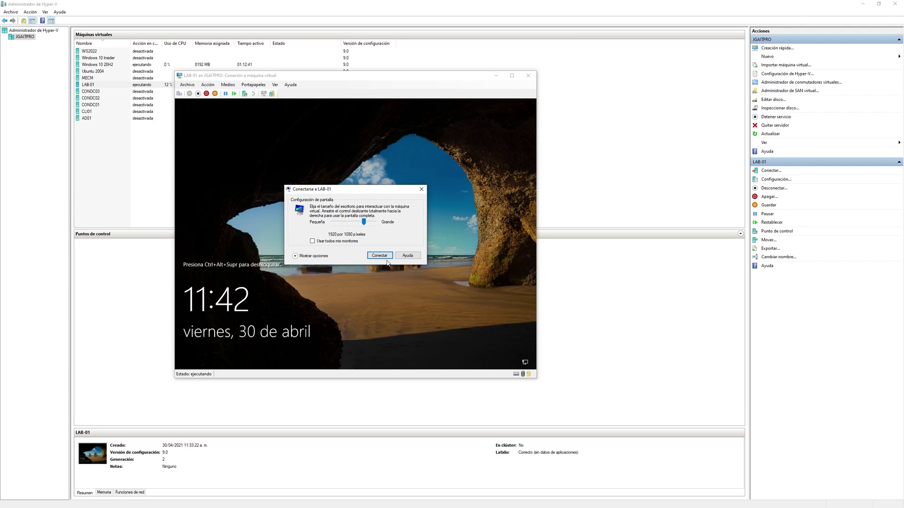
pyautogui.click(380, 256)
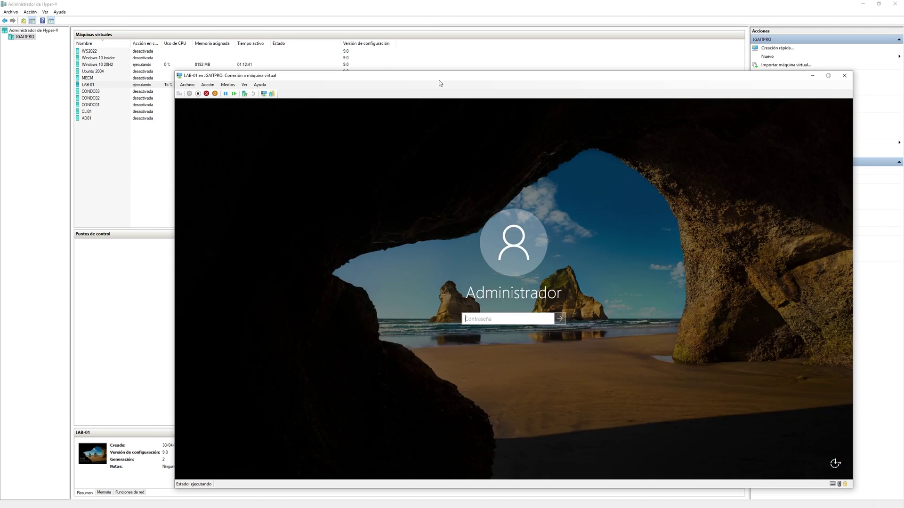
pyautogui.moveTo(440, 83); pyautogui.dragTo(346, 44)
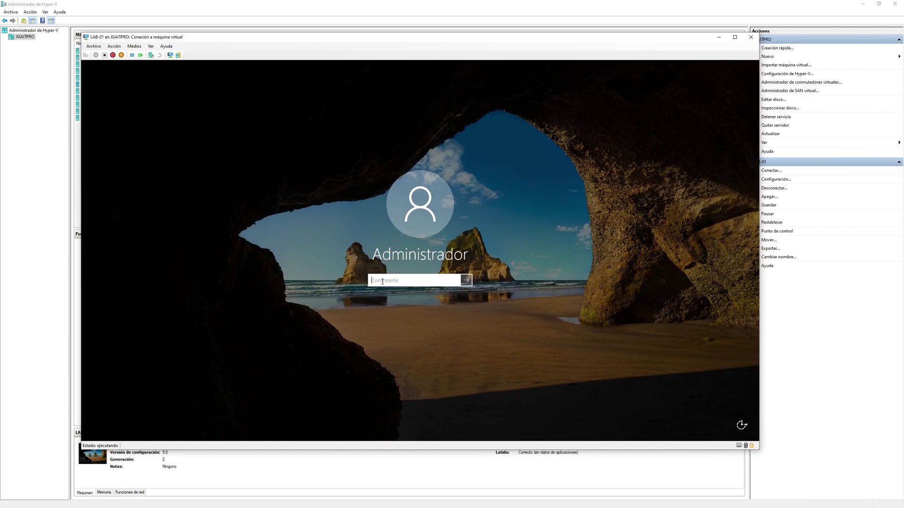
# Sign in to the administrator account with its password, reposition the connection window and dismiss the network discovery prompt without choosing an option
pyautogui.write('**********')
pyautogui.press('Return')
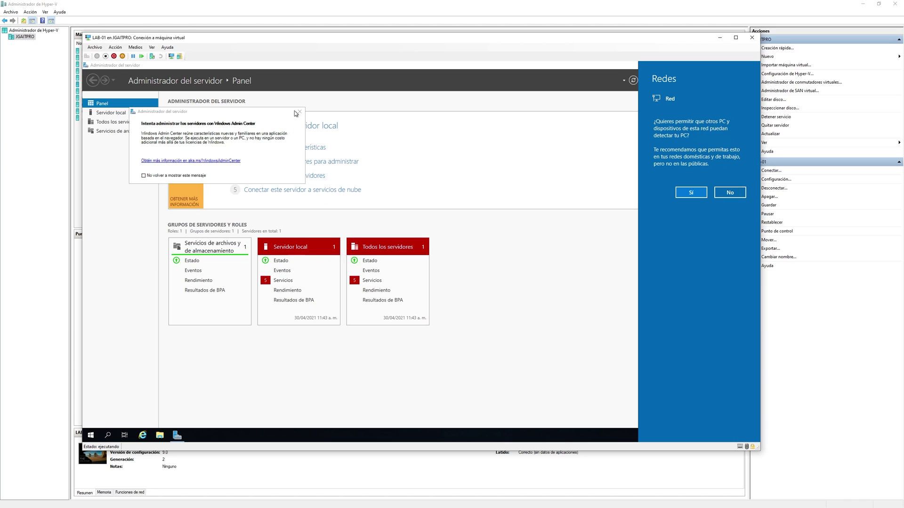
pyautogui.moveTo(240, 41); pyautogui.dragTo(308, 37)
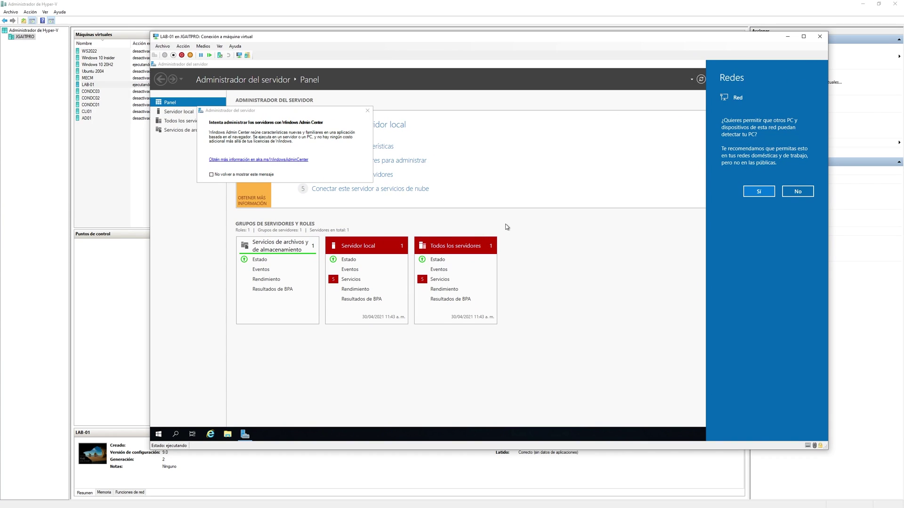
pyautogui.click(604, 253)
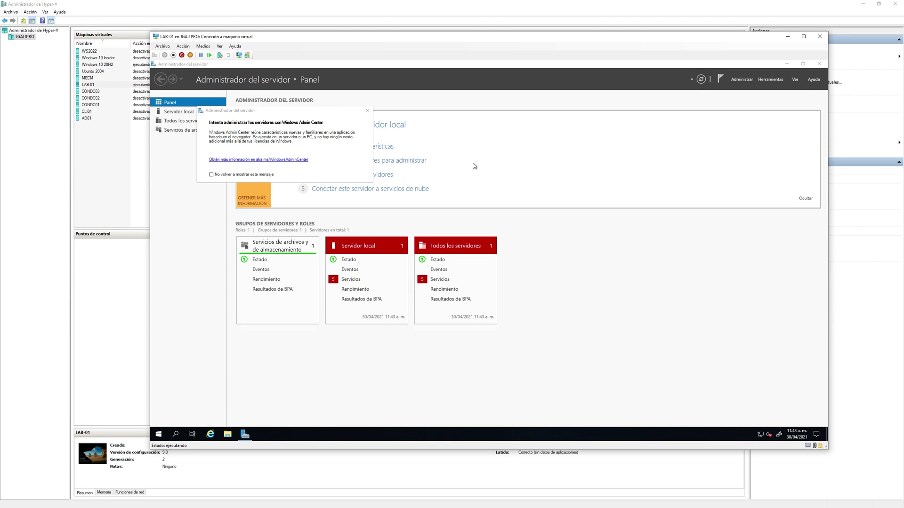
pyautogui.click(120, 134)
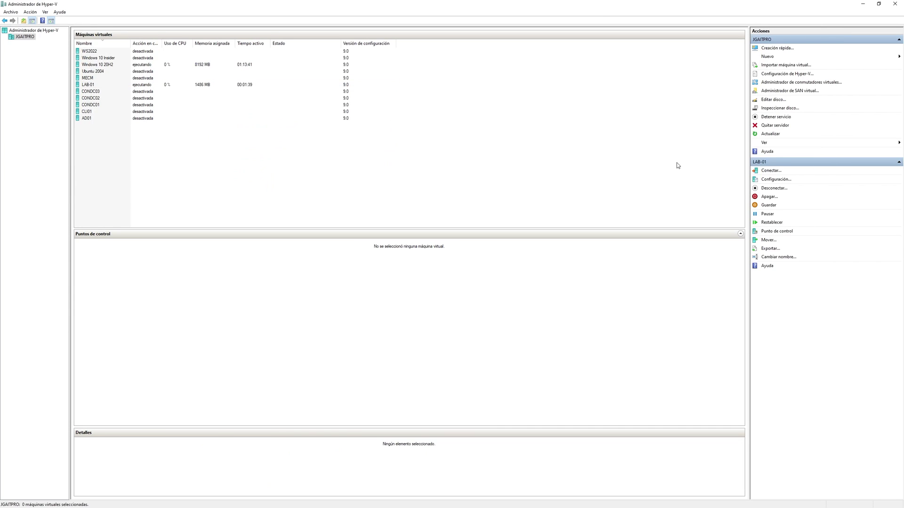
pyautogui.click(767, 57)
pyautogui.click(856, 60)
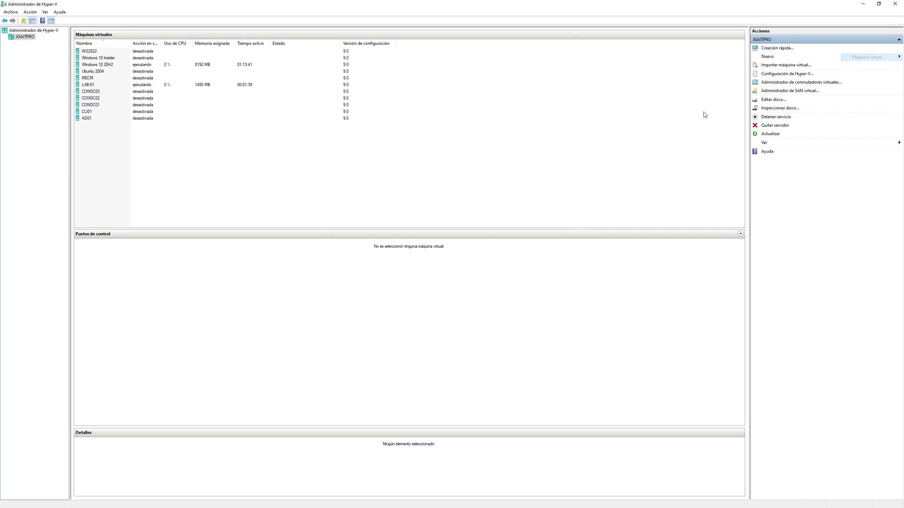
pyautogui.write('Windows 10')
pyautogui.click(442, 256)
pyautogui.click(498, 339)
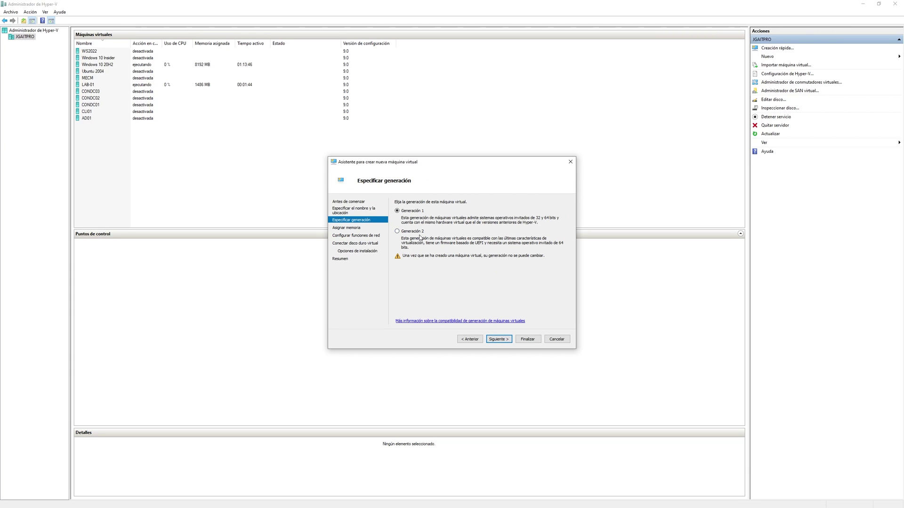
pyautogui.click(405, 231)
pyautogui.click(498, 339)
pyautogui.write('4096')
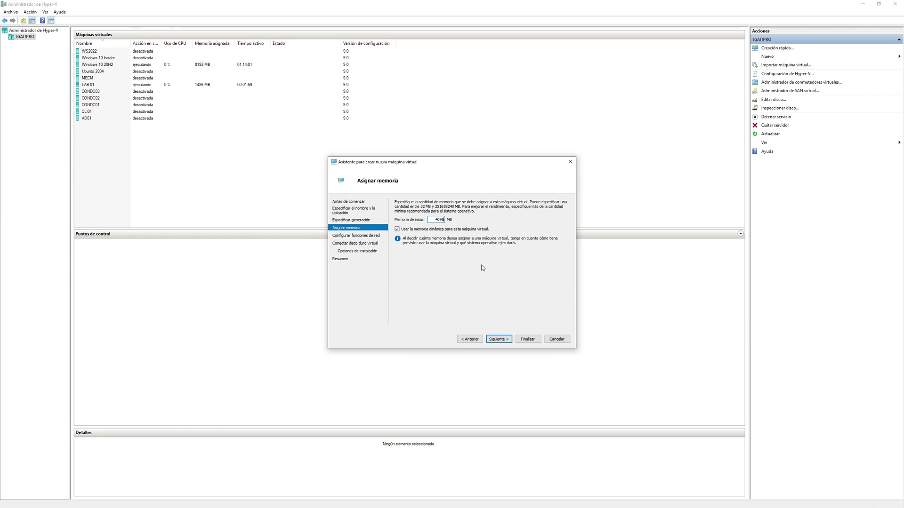
pyautogui.click(504, 340)
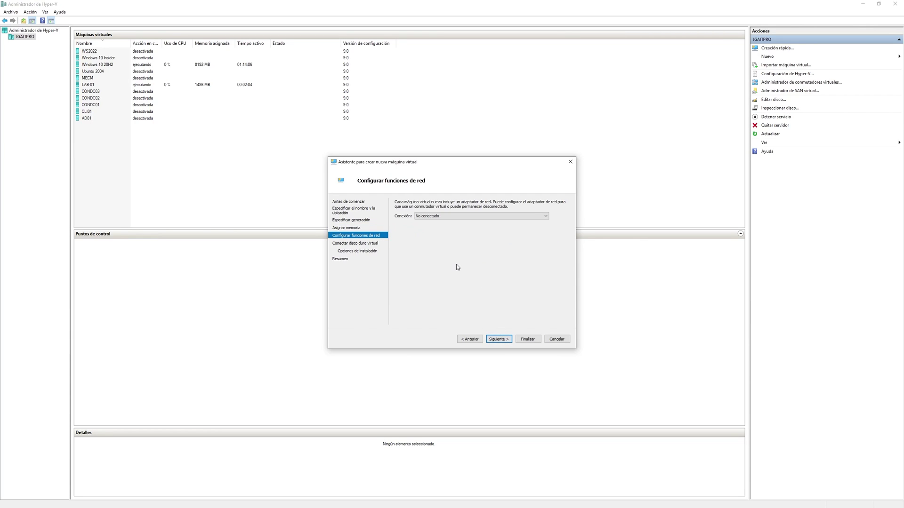
pyautogui.click(460, 215)
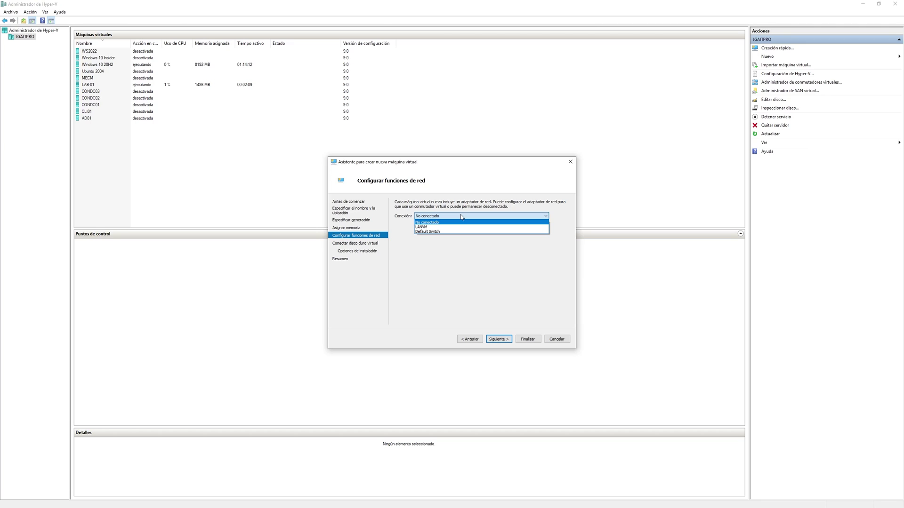
pyautogui.click(451, 227)
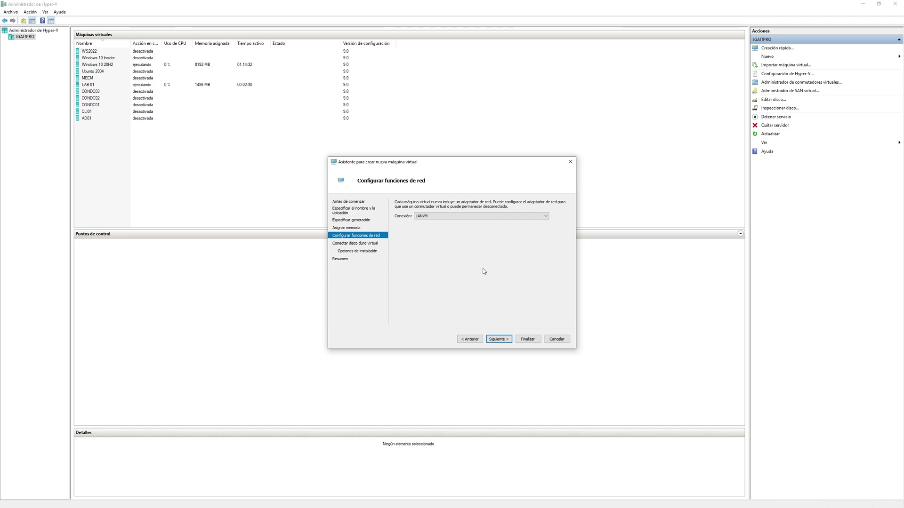
pyautogui.click(562, 340)
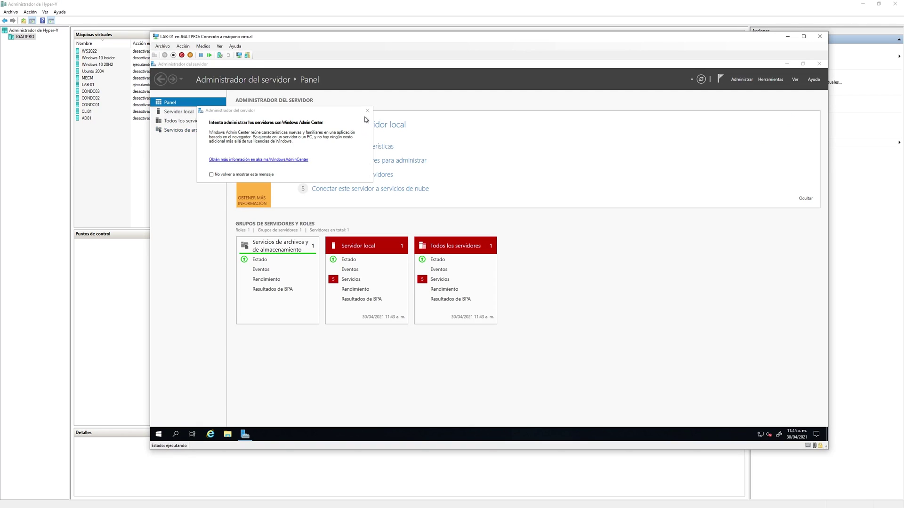
# Dismiss the Windows Admin Center message in the LAB-01 server manager and open the wizard for adding roles and features
pyautogui.click(363, 109)
pyautogui.click(738, 81)
pyautogui.click(713, 91)
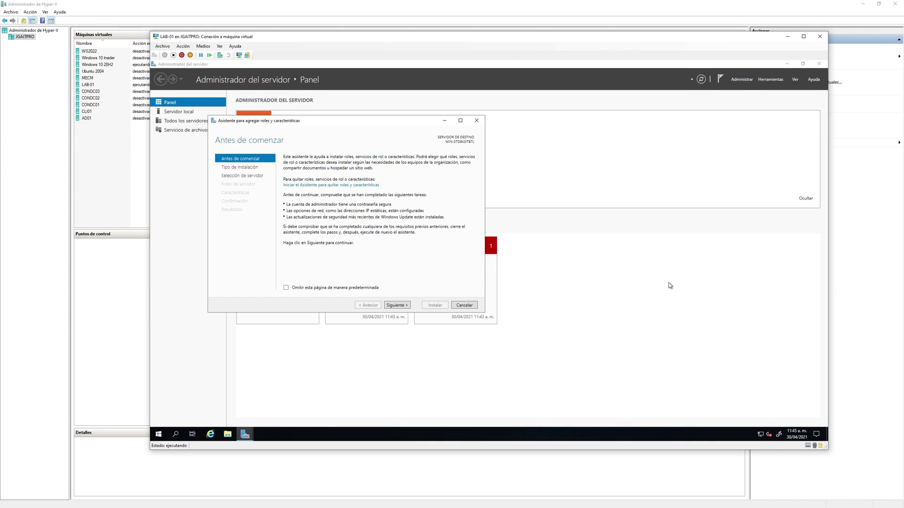
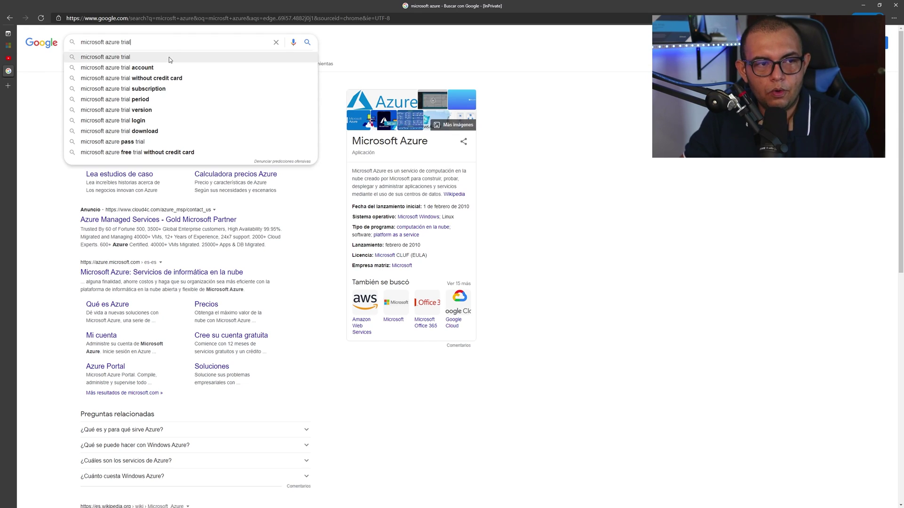
# Search Google for "microsoft azure trial" and open the Spanish Azure result "Cree su cuenta gratuita de Azure hoy mismo"
pyautogui.click(167, 57)
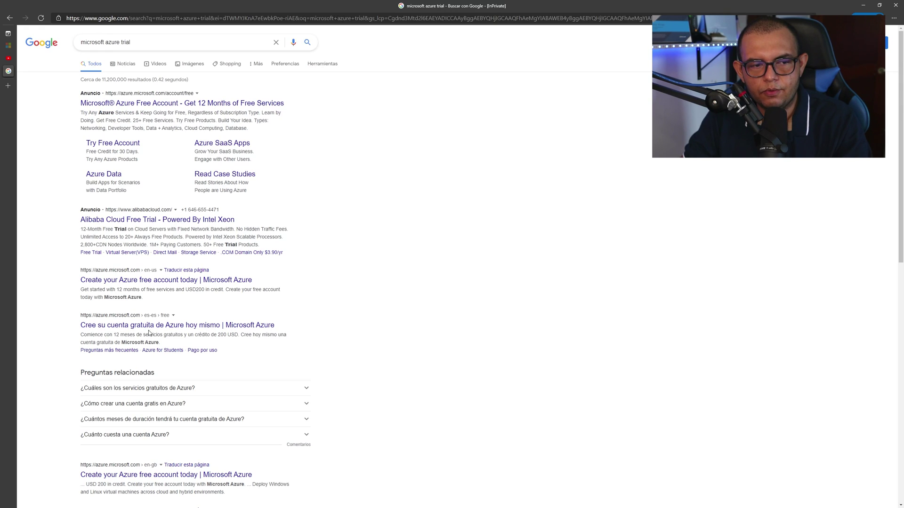
pyautogui.click(167, 326)
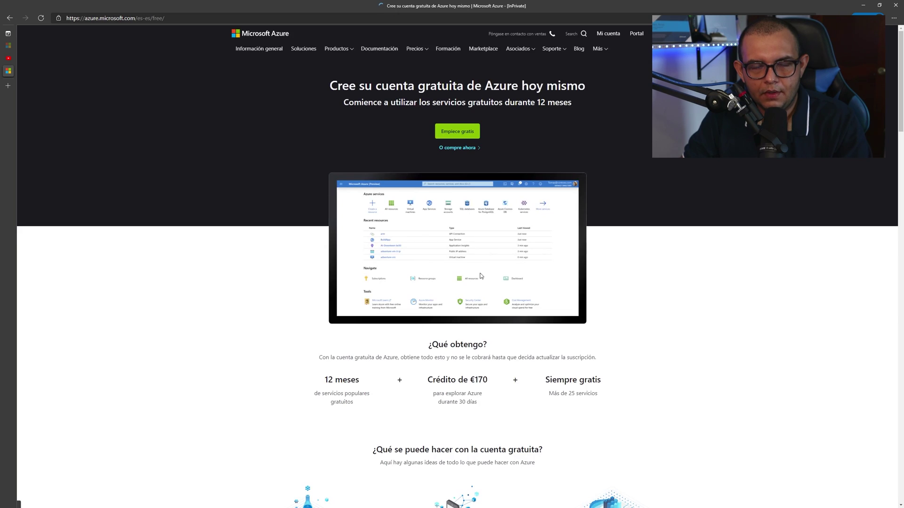
pyautogui.scroll(-3, 345, 316)
pyautogui.scroll(3, 347, 317)
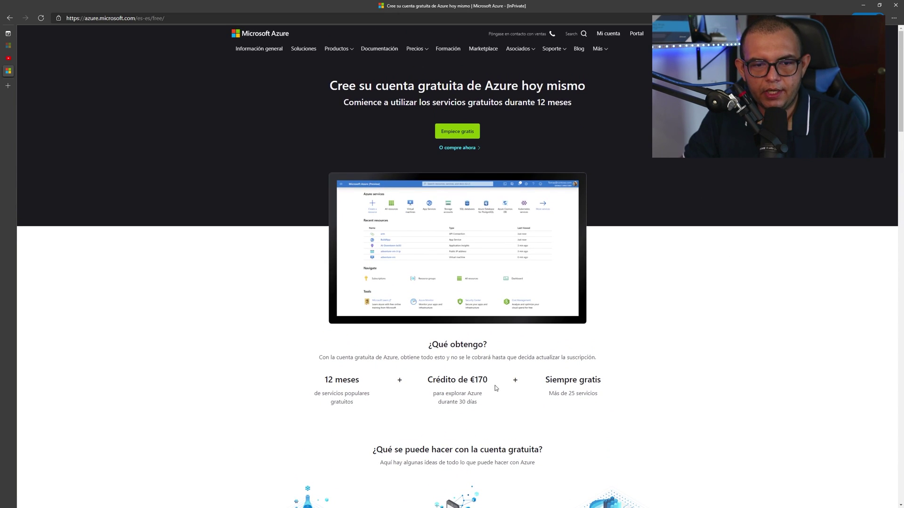
# Change the locale in the Azure free account page's address to es-mx and load it
pyautogui.click(151, 18)
pyautogui.click(151, 18)
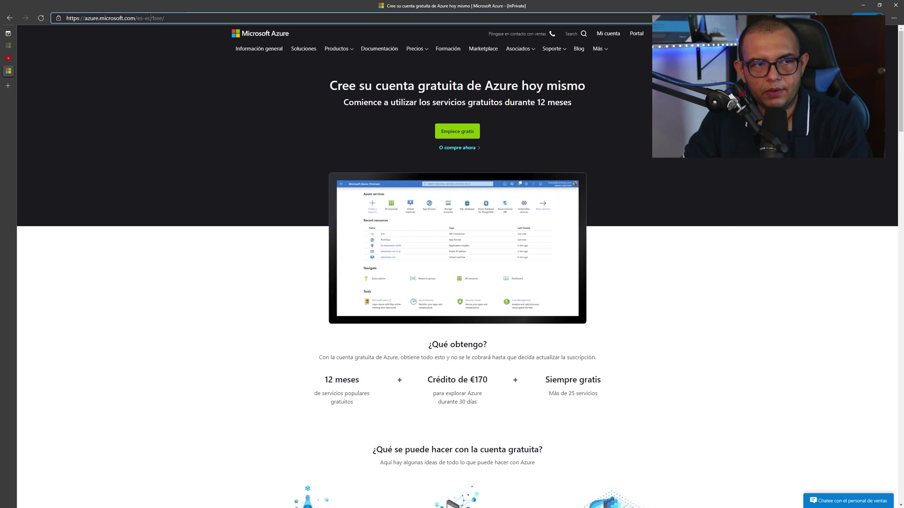
pyautogui.press('BackSpace')
pyautogui.press('BackSpace')
pyautogui.write('co')
pyautogui.press('Return')
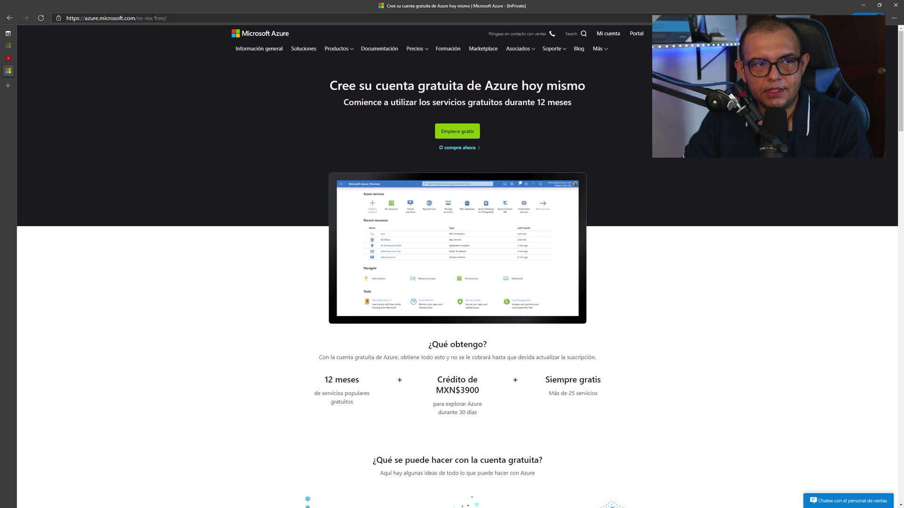
# Examine the Azure free account benefits: the 12 months of popular services, the 30-day credit and the always-free services
pyautogui.click(154, 19)
pyautogui.click(154, 20)
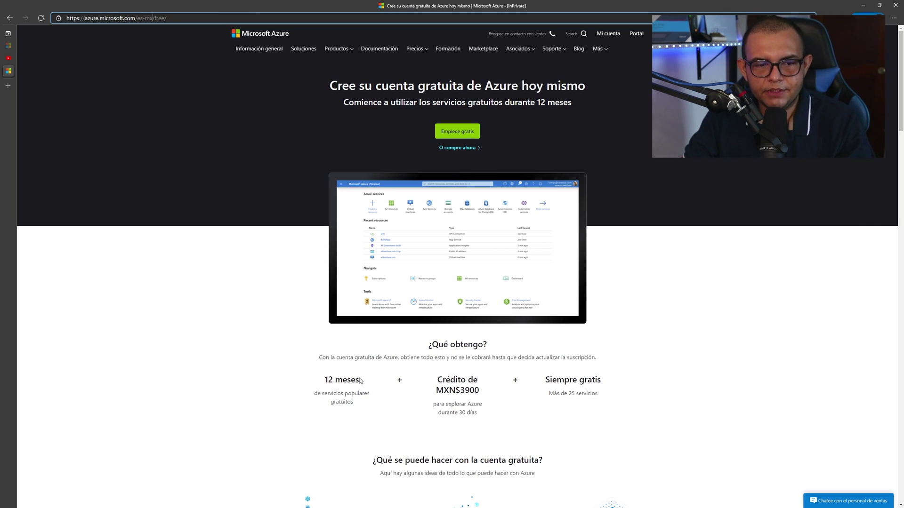
pyautogui.moveTo(324, 381); pyautogui.dragTo(356, 404)
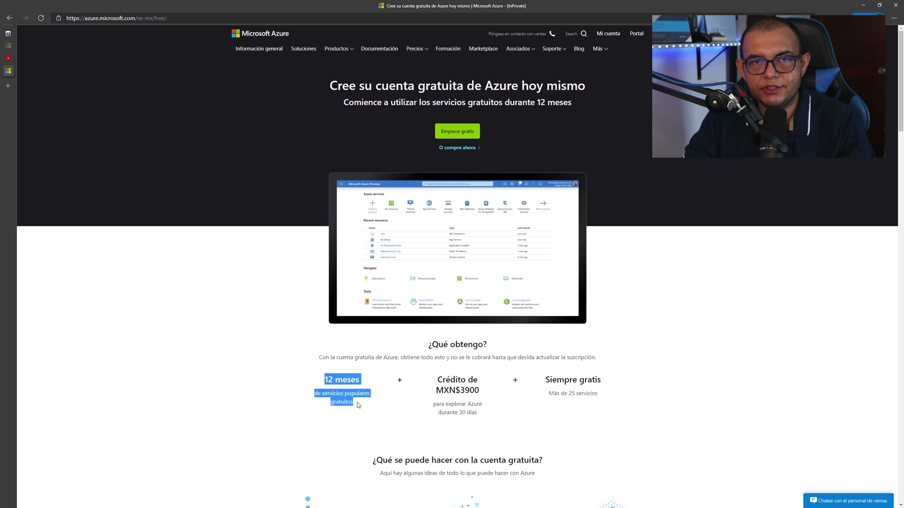
pyautogui.moveTo(433, 385); pyautogui.dragTo(490, 414)
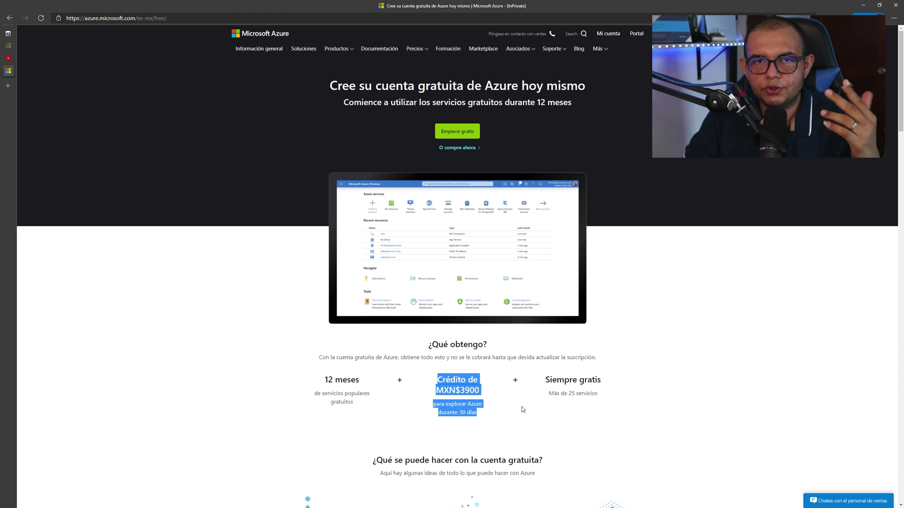
pyautogui.click(449, 419)
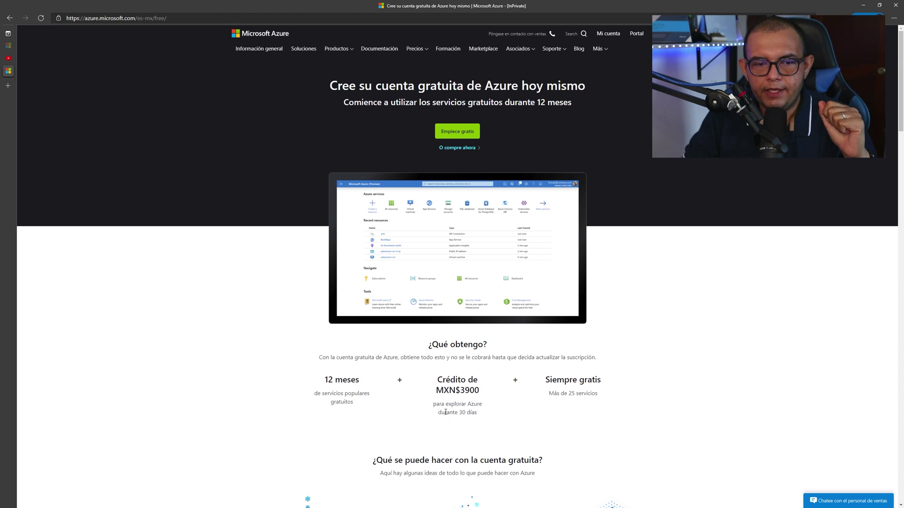
pyautogui.moveTo(478, 414); pyautogui.dragTo(437, 377)
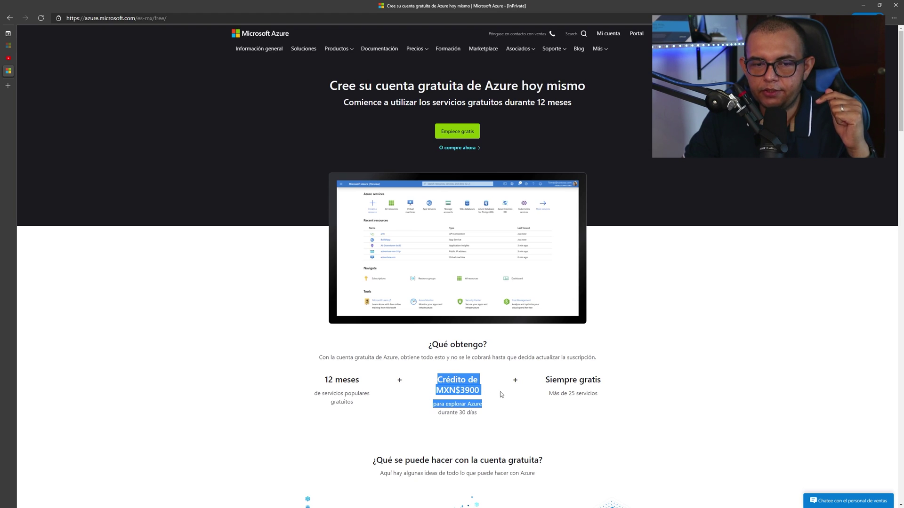
pyautogui.click(553, 388)
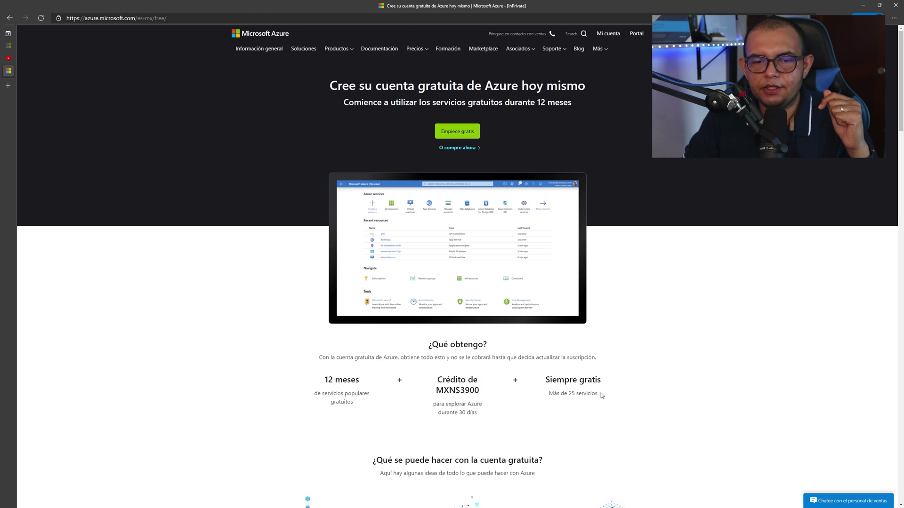
pyautogui.moveTo(601, 393)
pyautogui.mouseDown()
pyautogui.moveTo(554, 394)
pyautogui.moveTo(545, 379)
pyautogui.moveTo(609, 387)
pyautogui.mouseUp()
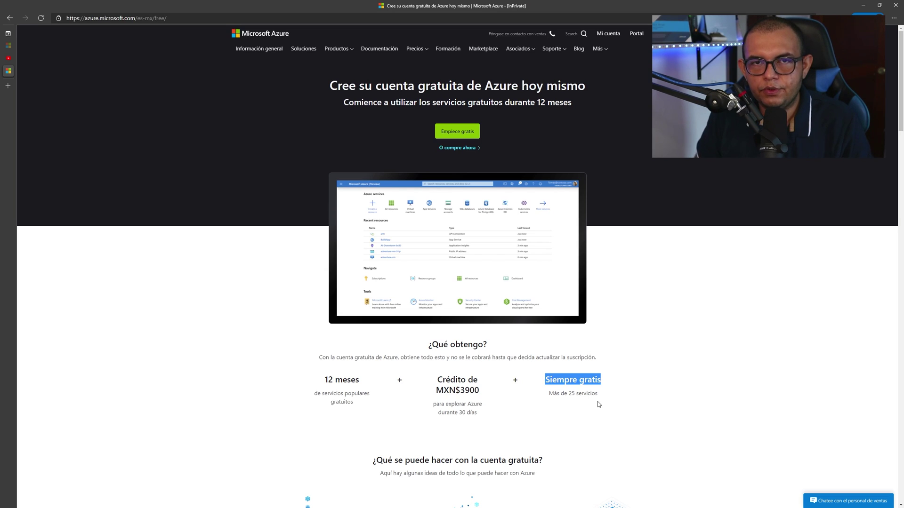
# Open jgaitpro.com in a new browser tab and look through its catalogue of Windows Server and Azure courses
pyautogui.click(9, 86)
pyautogui.write('jg')
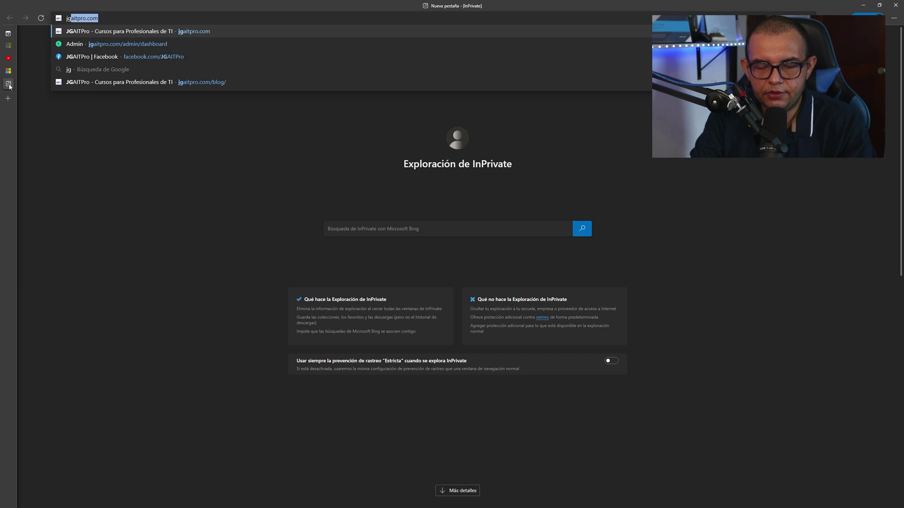
pyautogui.press('BackSpace')
pyautogui.write('A')
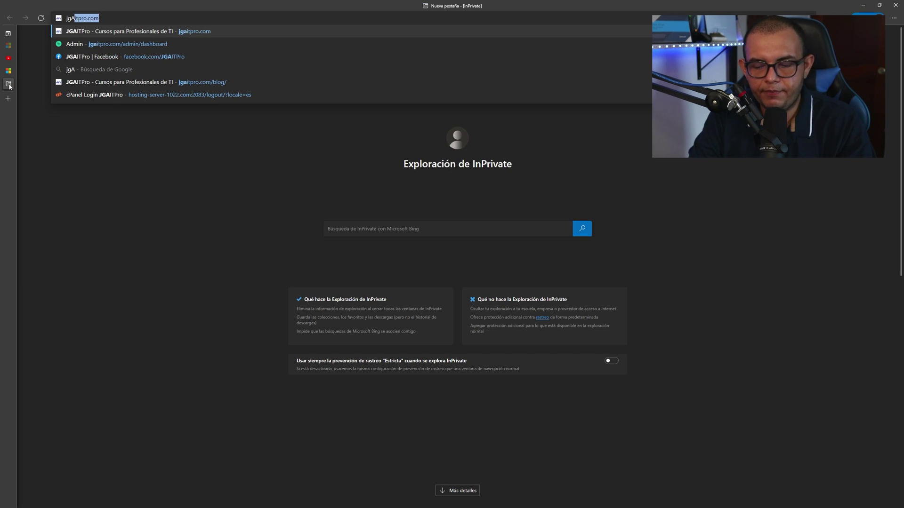
pyautogui.press('Return')
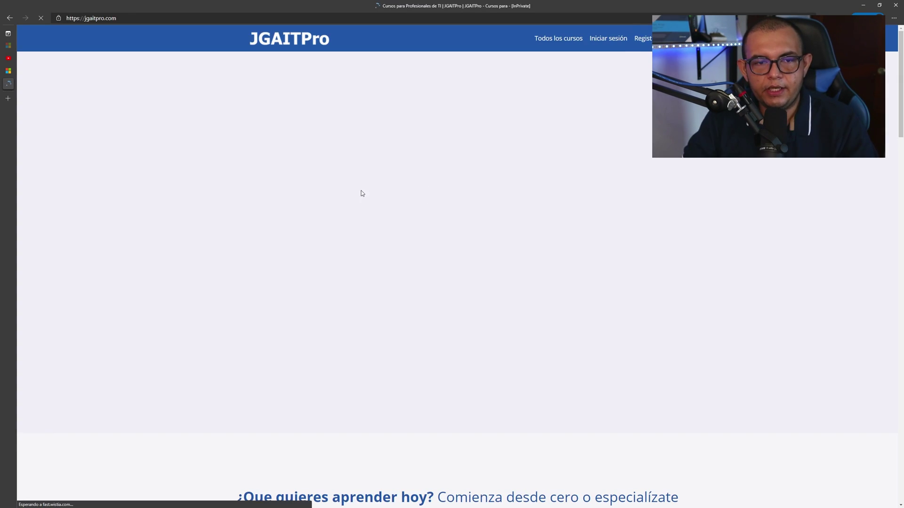
pyautogui.scroll(-6, 508, 239)
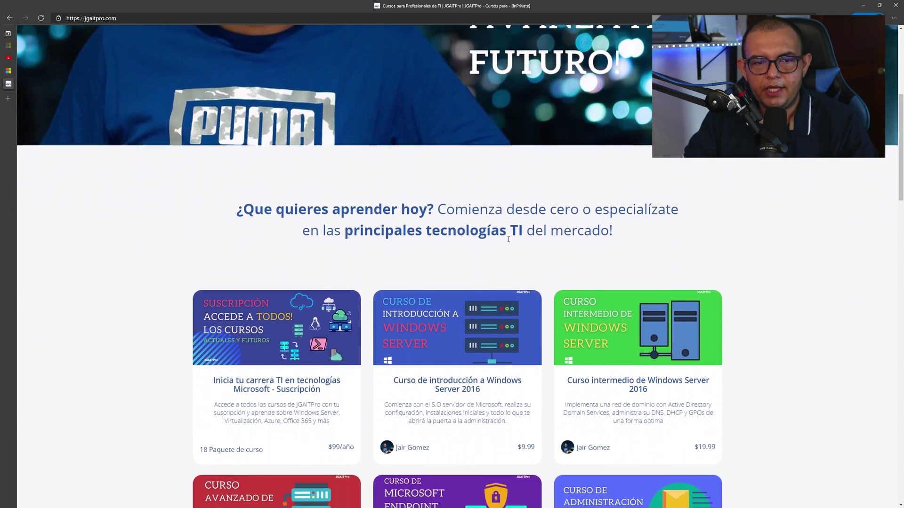
pyautogui.scroll(-10, 509, 239)
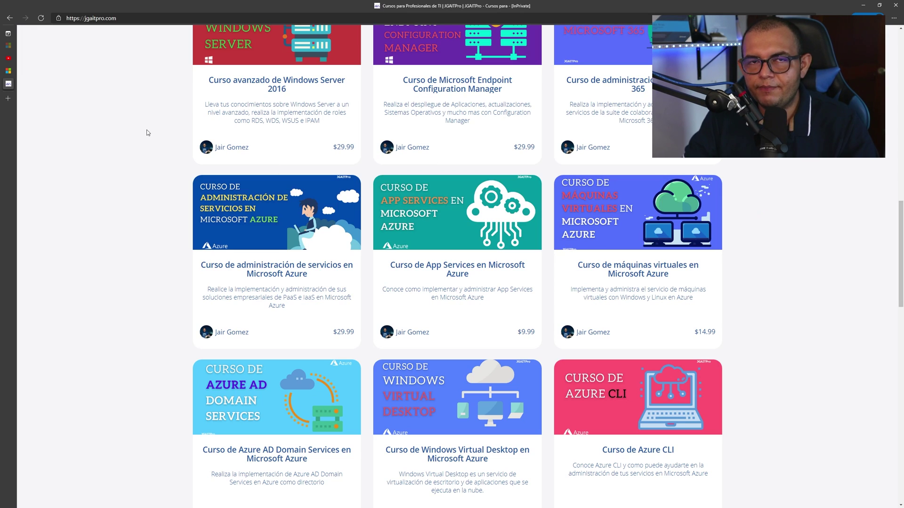
pyautogui.click(8, 71)
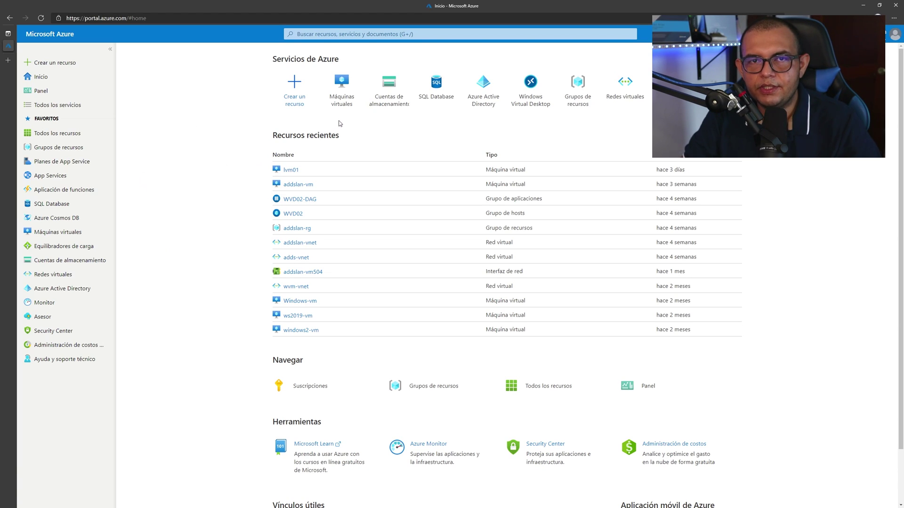
# Open the virtual machines list in the Azure portal and start creating a new virtual machine
pyautogui.click(340, 94)
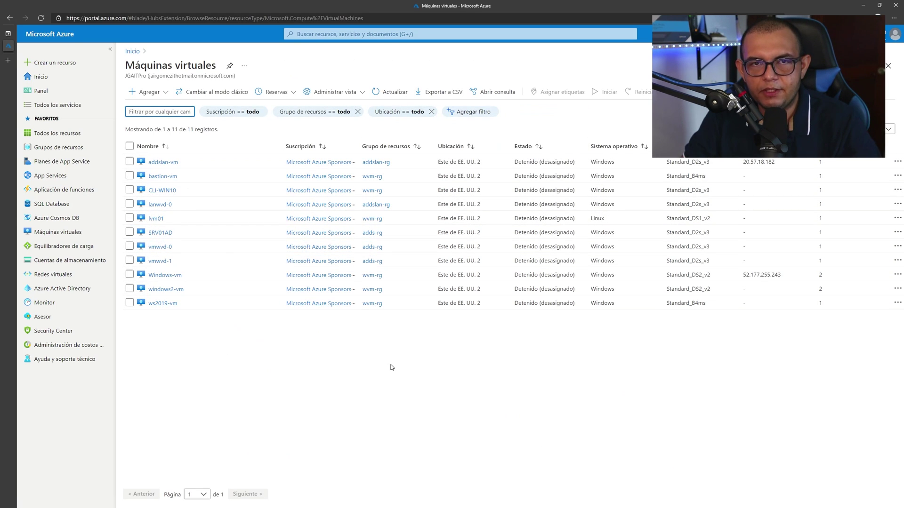
pyautogui.click(147, 92)
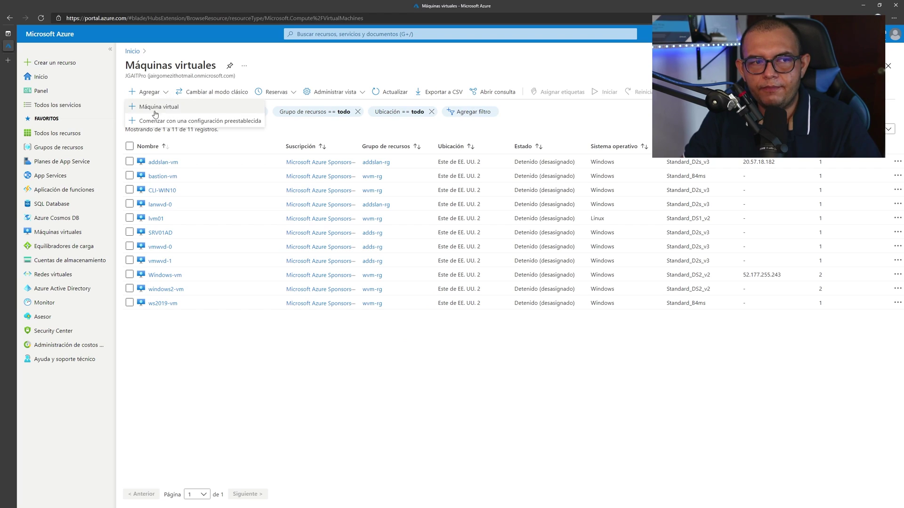
pyautogui.click(160, 108)
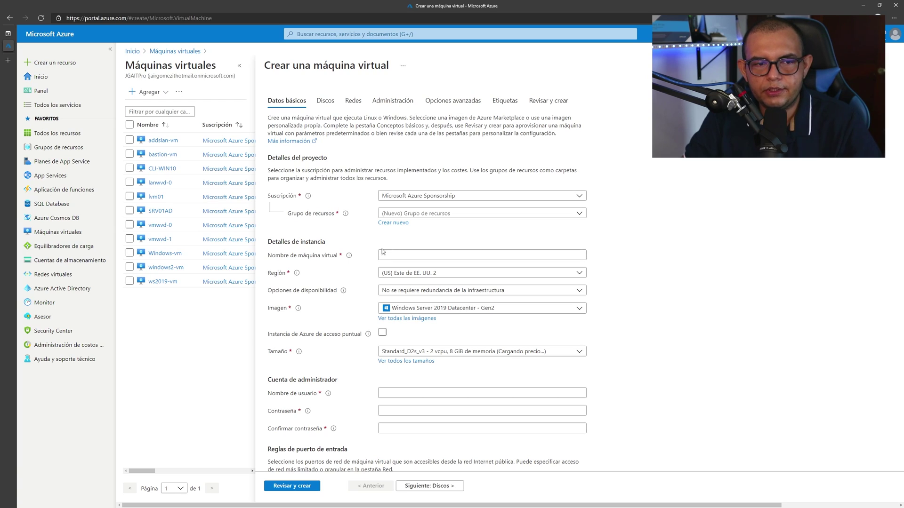
pyautogui.click(466, 256)
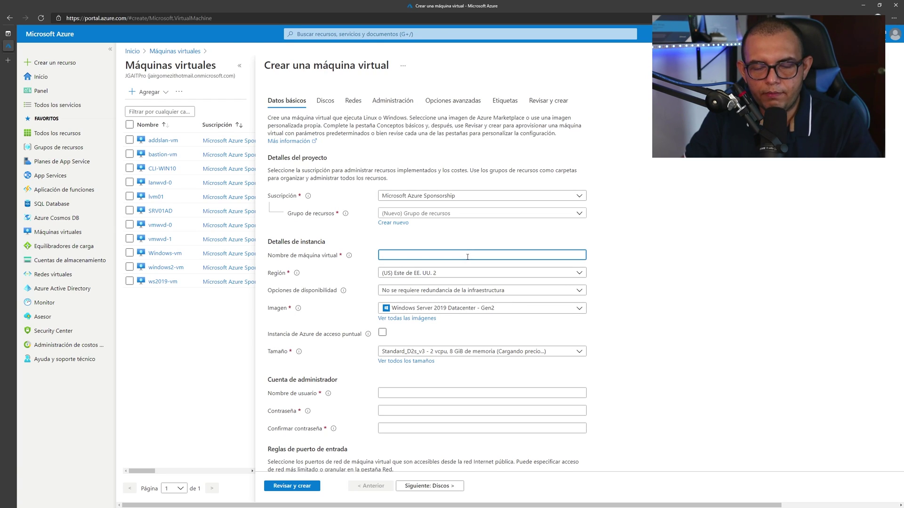
# Select the Windows Server 2019 Datacenter - Gen2 image and the Standard_D2s_v3 size for the new Azure virtual machine
pyautogui.click(514, 309)
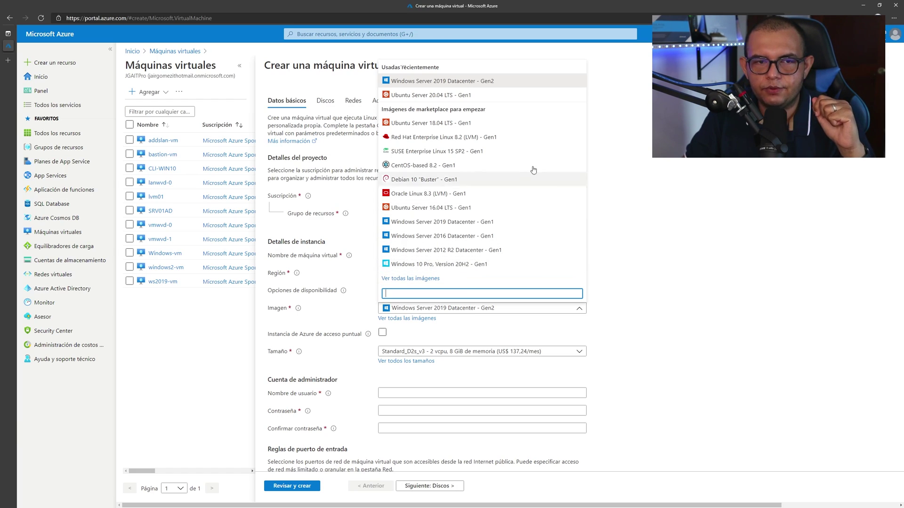
pyautogui.click(440, 81)
pyautogui.scroll(-2, 322, 334)
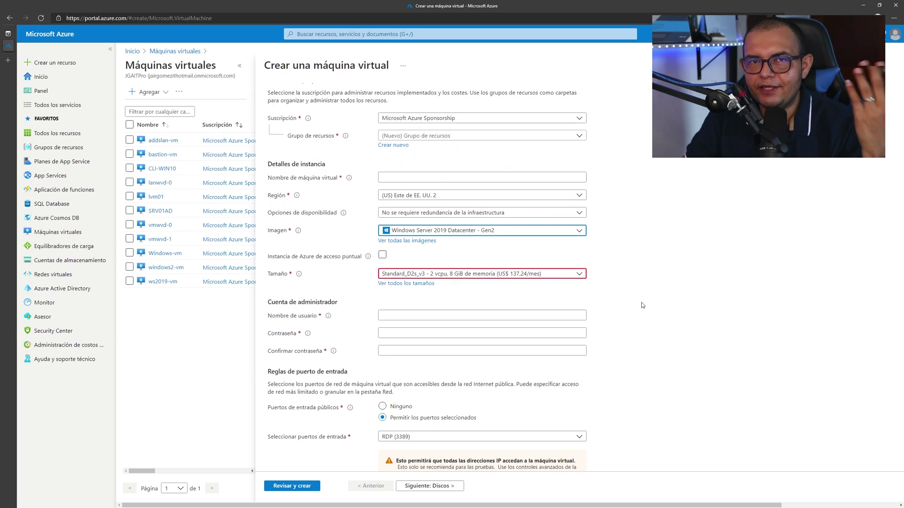
pyautogui.click(499, 275)
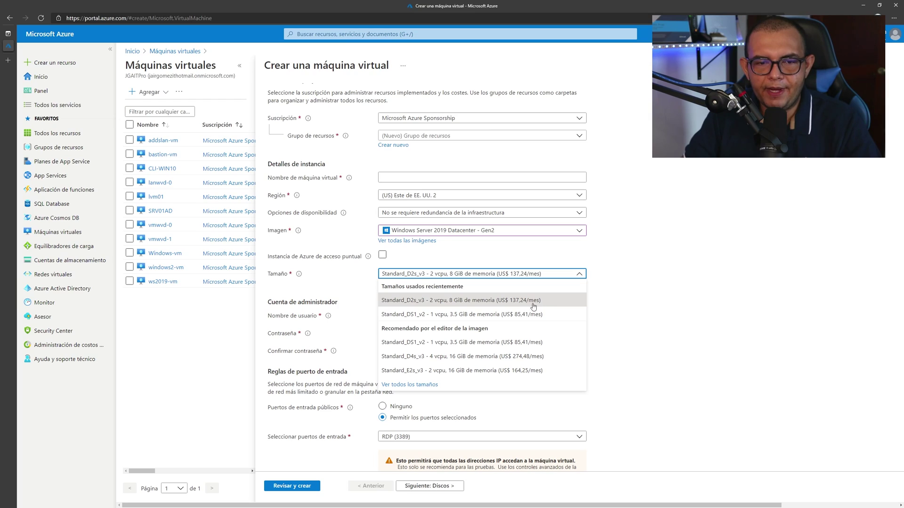
pyautogui.click(453, 303)
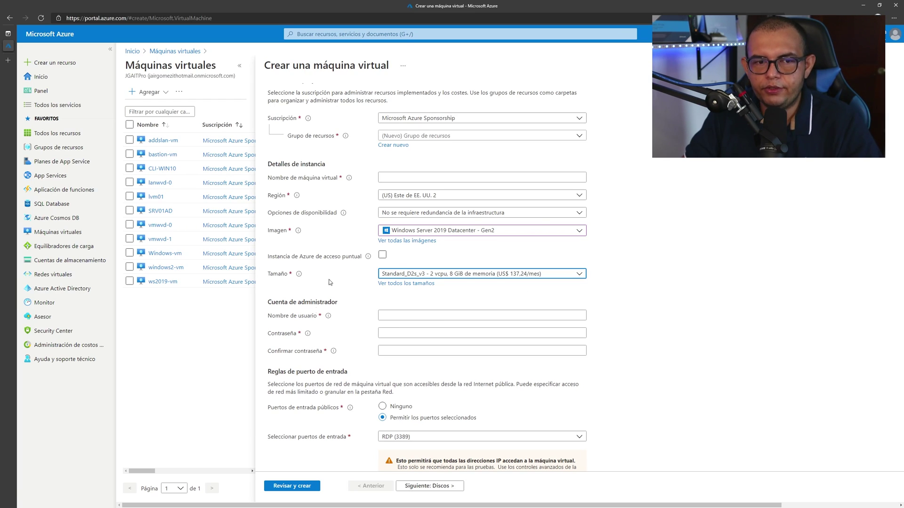
pyautogui.click(416, 316)
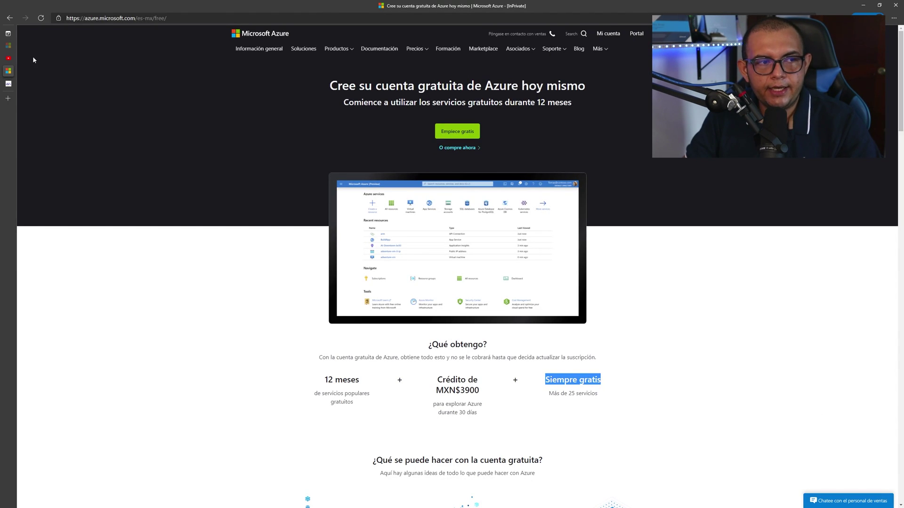
# Switch to the JGAITPro YouTube channel, search it for "aZURE" and look through the matching videos
pyautogui.click(8, 59)
pyautogui.scroll(5, 805, 223)
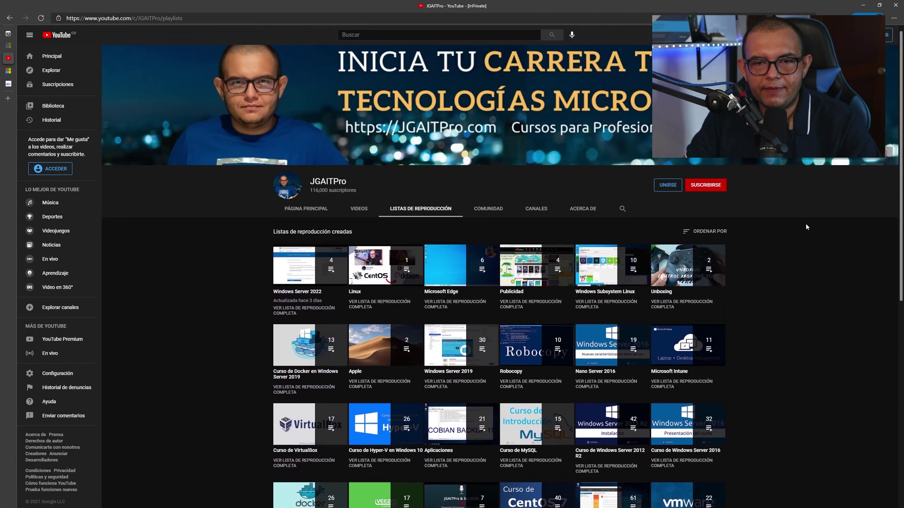
pyautogui.click(621, 217)
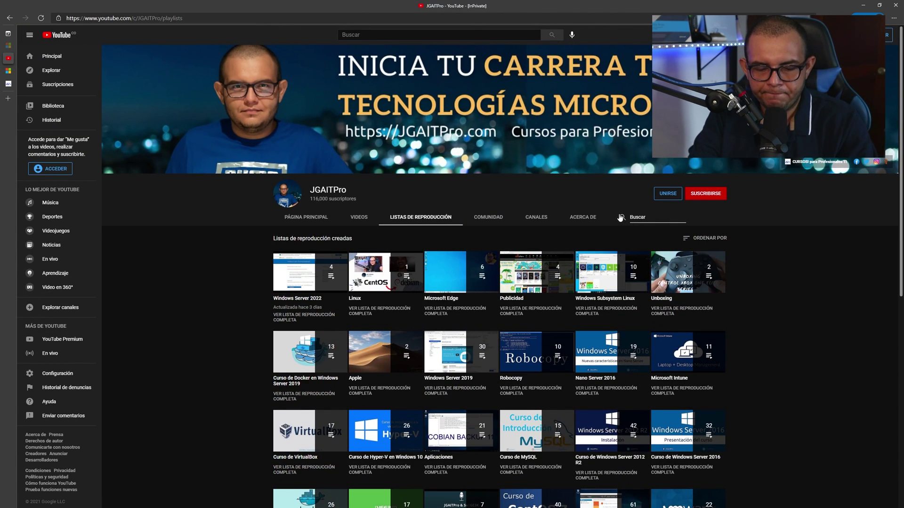
pyautogui.write('aZURE')
pyautogui.press('Return')
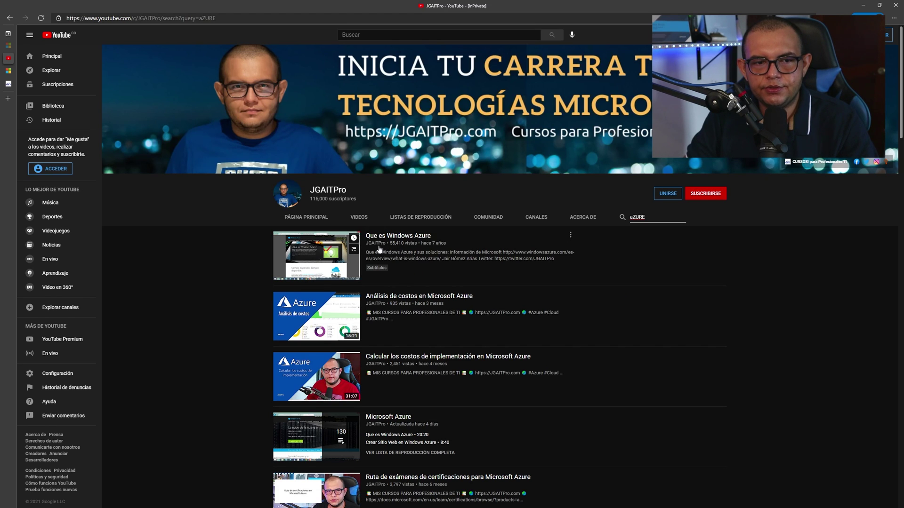
pyautogui.scroll(-4, 451, 271)
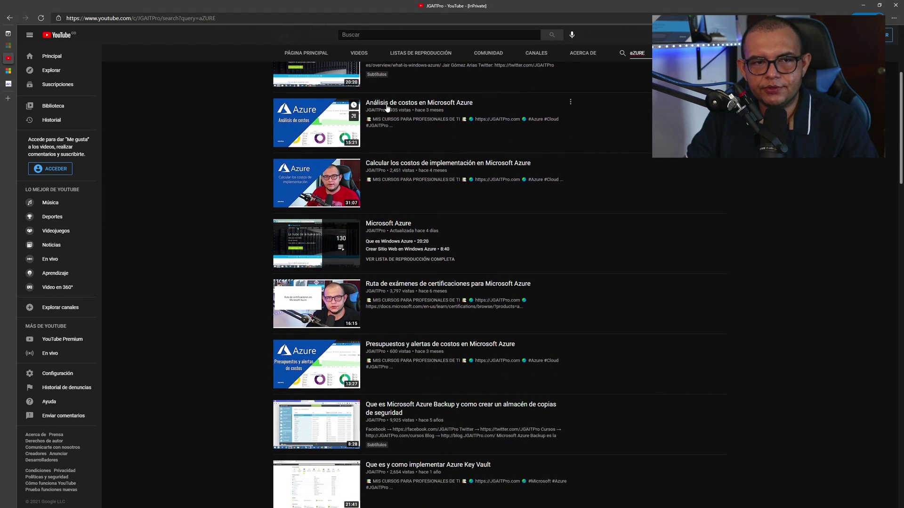
pyautogui.scroll(-12, 591, 304)
pyautogui.scroll(-2, 681, 324)
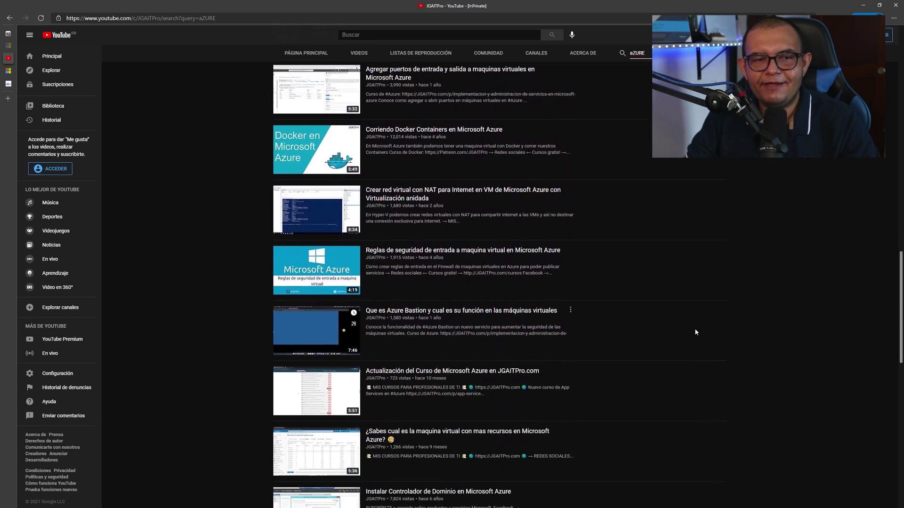
pyautogui.scroll(6, 694, 329)
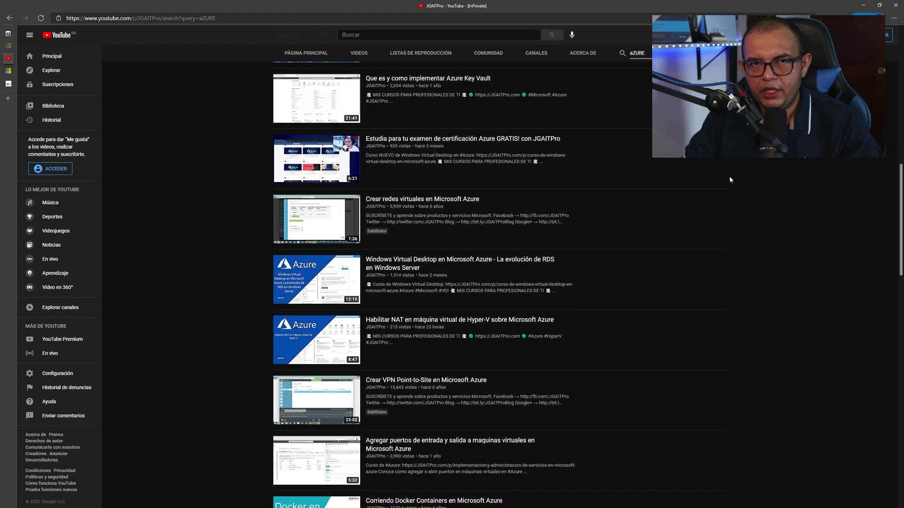
pyautogui.click(863, 5)
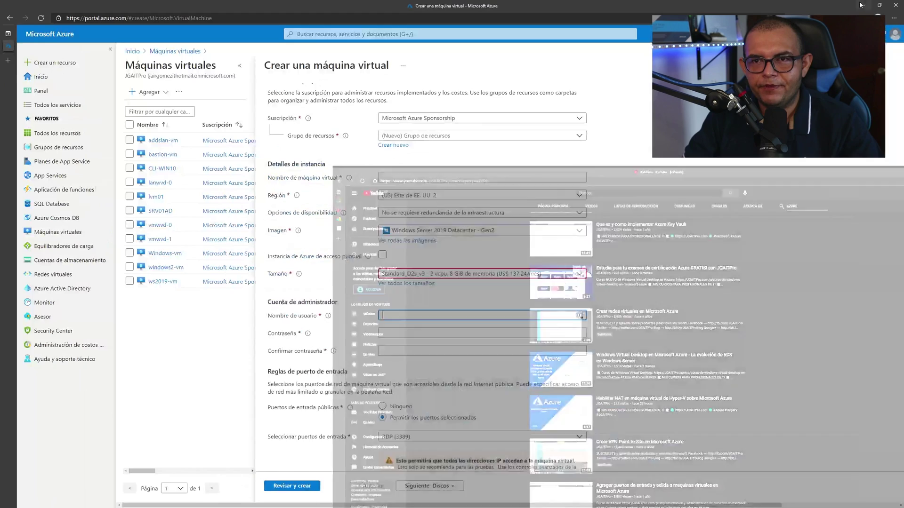